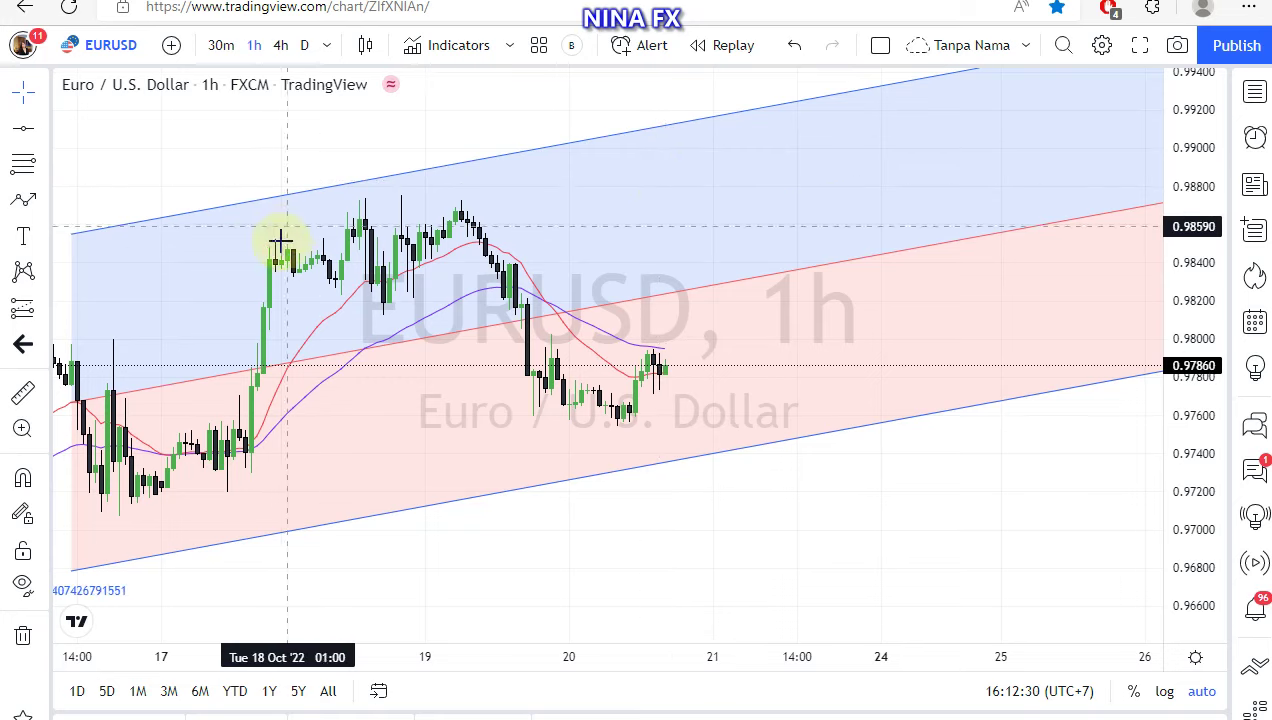
# Draw horizontal lines at 0.98370 and 0.97139 on the EURUSD 1h chart.
pyautogui.click(20, 130)
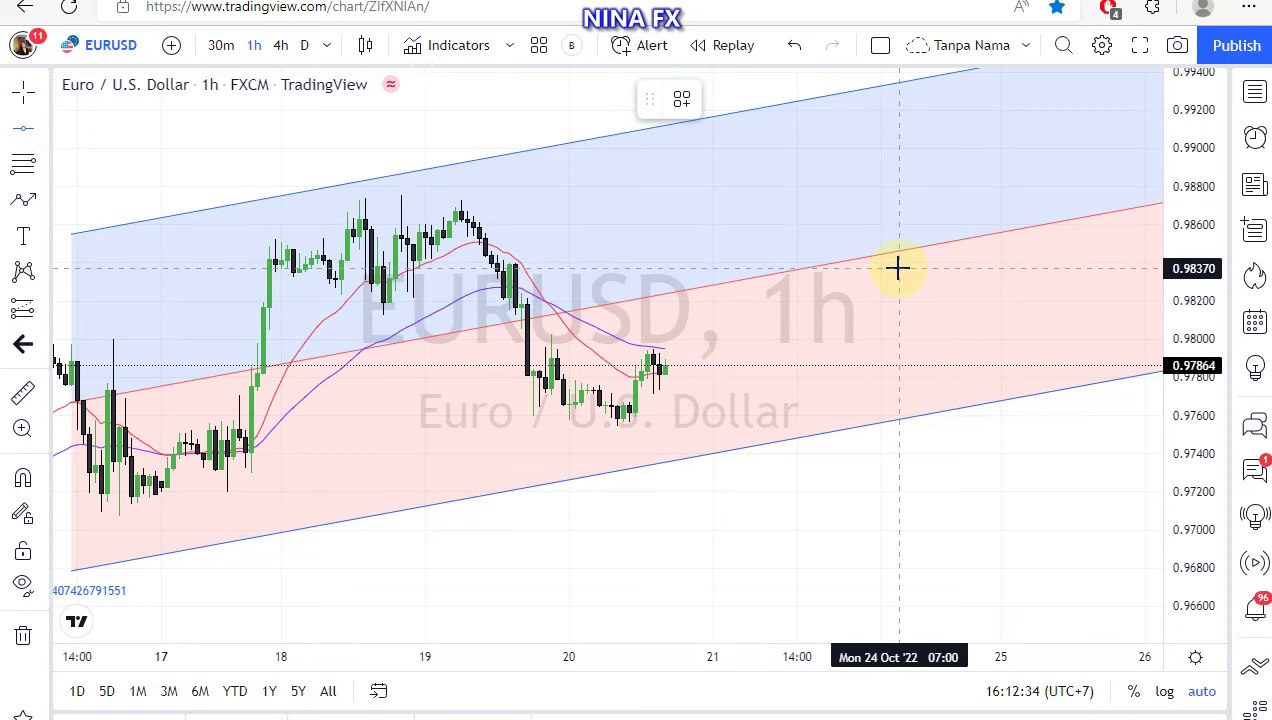
pyautogui.click(520, 268)
pyautogui.click(25, 132)
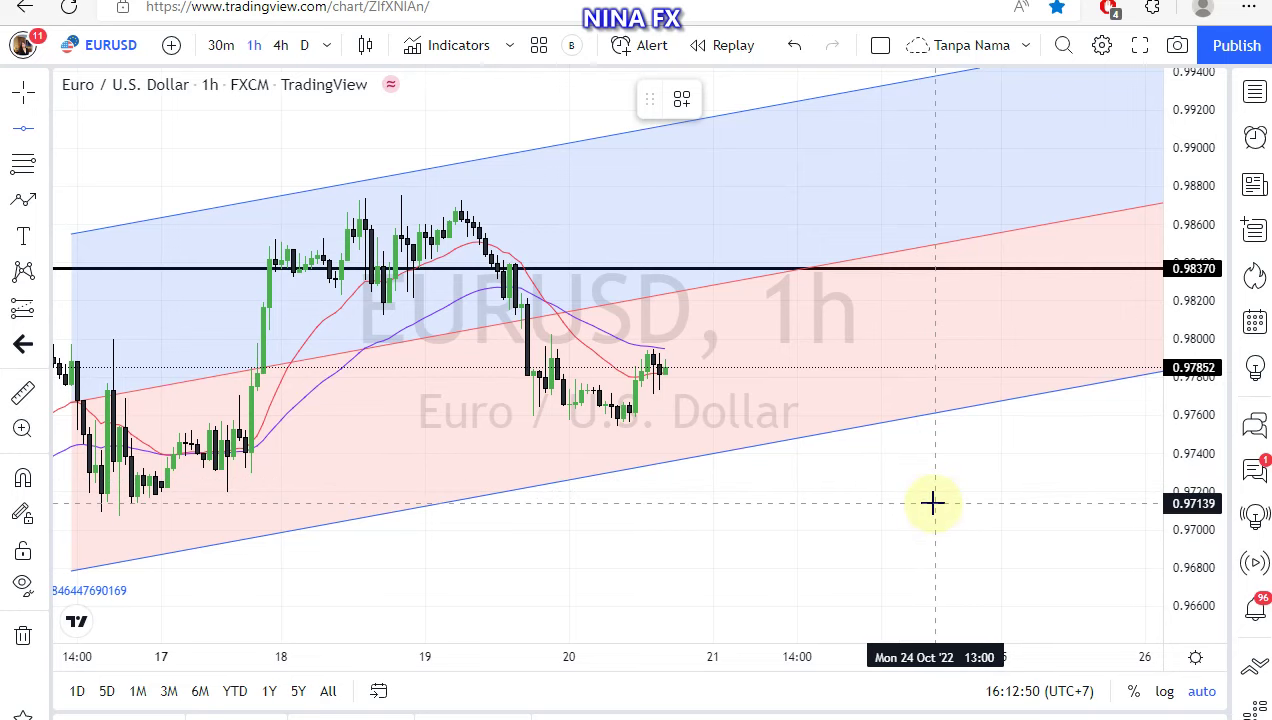
pyautogui.click(932, 503)
pyautogui.click(935, 542)
pyautogui.moveTo(849, 403)
pyautogui.mouseDown()
pyautogui.moveTo(953, 393)
pyautogui.moveTo(923, 394)
pyautogui.mouseUp()
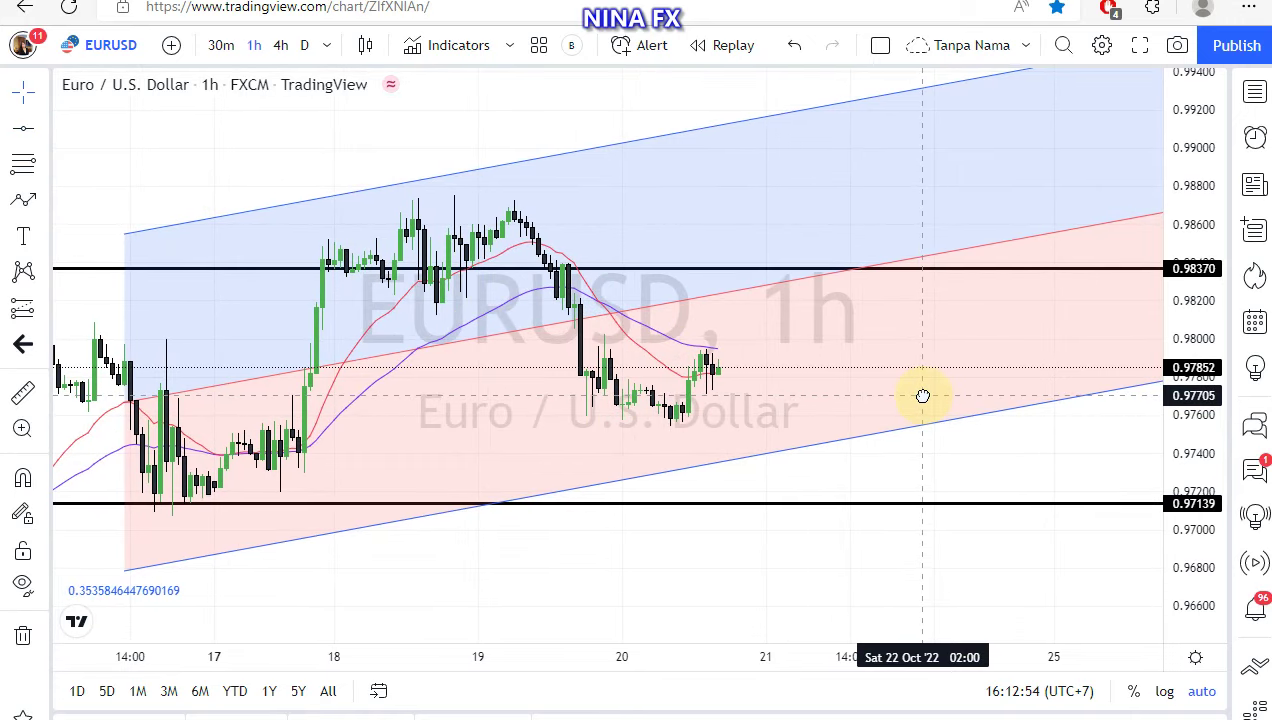
# Draw a path arrow from the latest price up to 0.98370, then down to 0.97139.
pyautogui.click(26, 203)
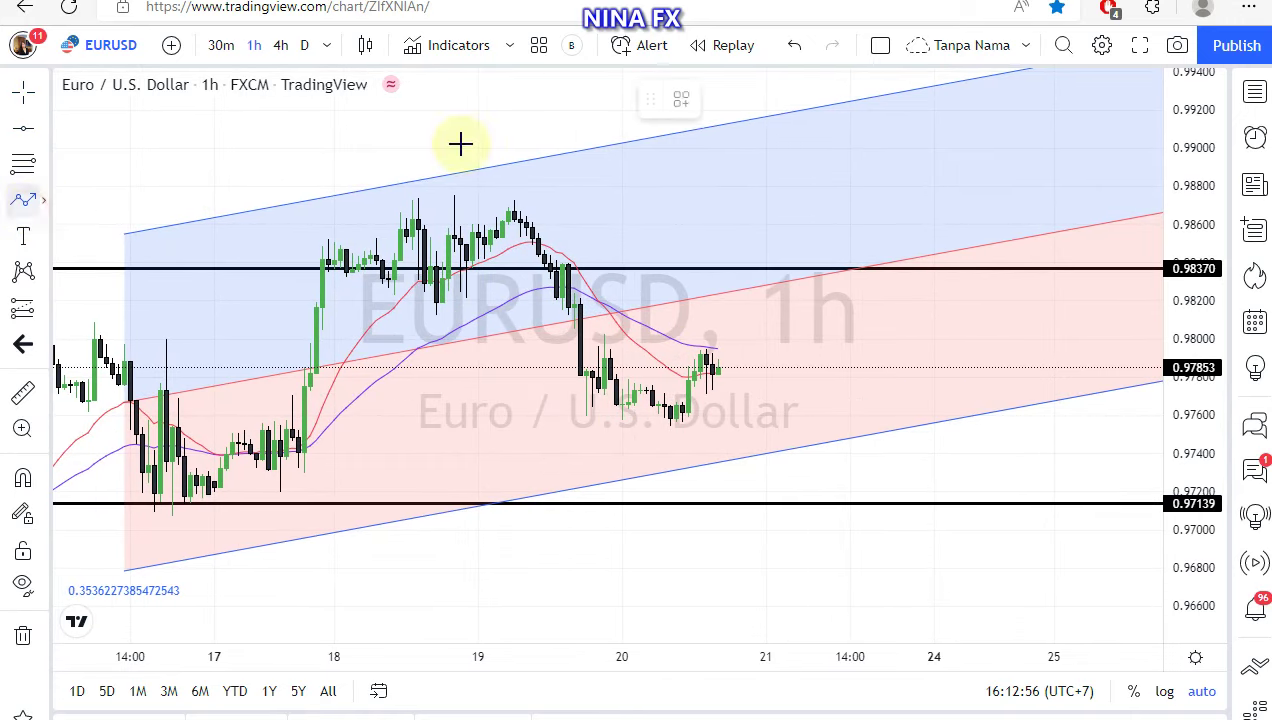
pyautogui.click(752, 362)
pyautogui.click(856, 268)
pyautogui.doubleClick(905, 400)
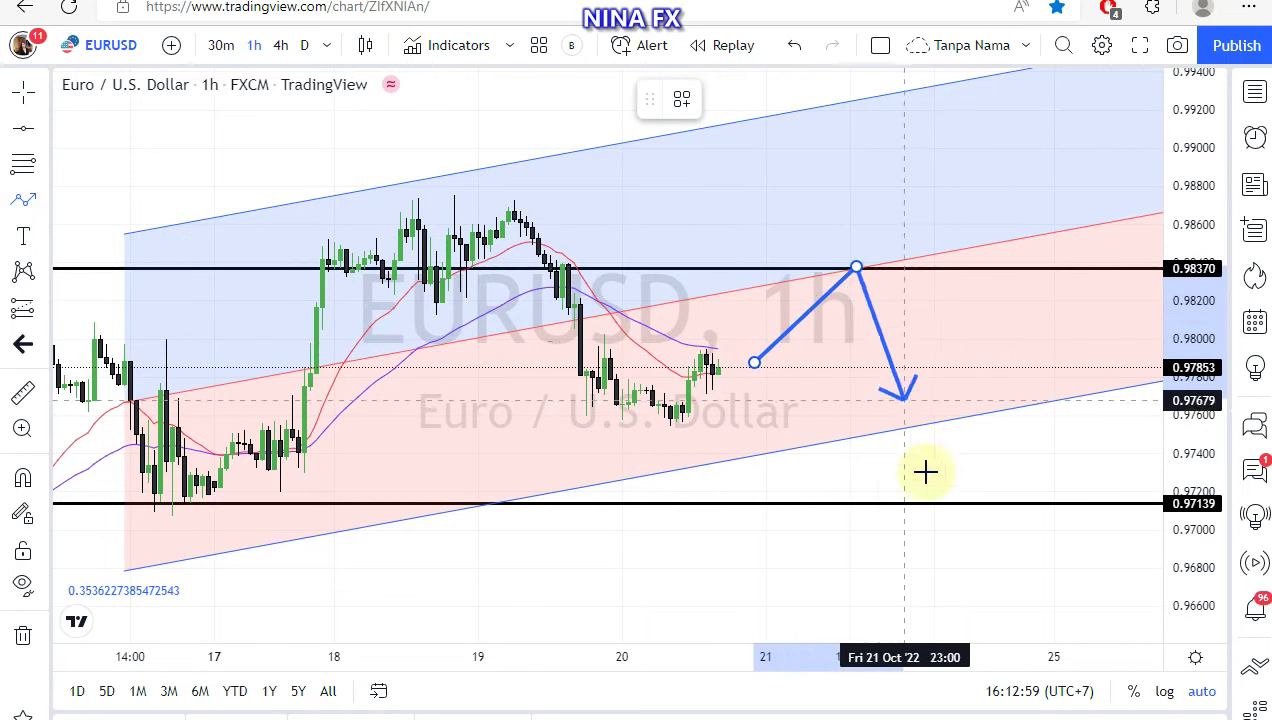
pyautogui.moveTo(905, 400); pyautogui.dragTo(933, 515)
pyautogui.click(960, 476)
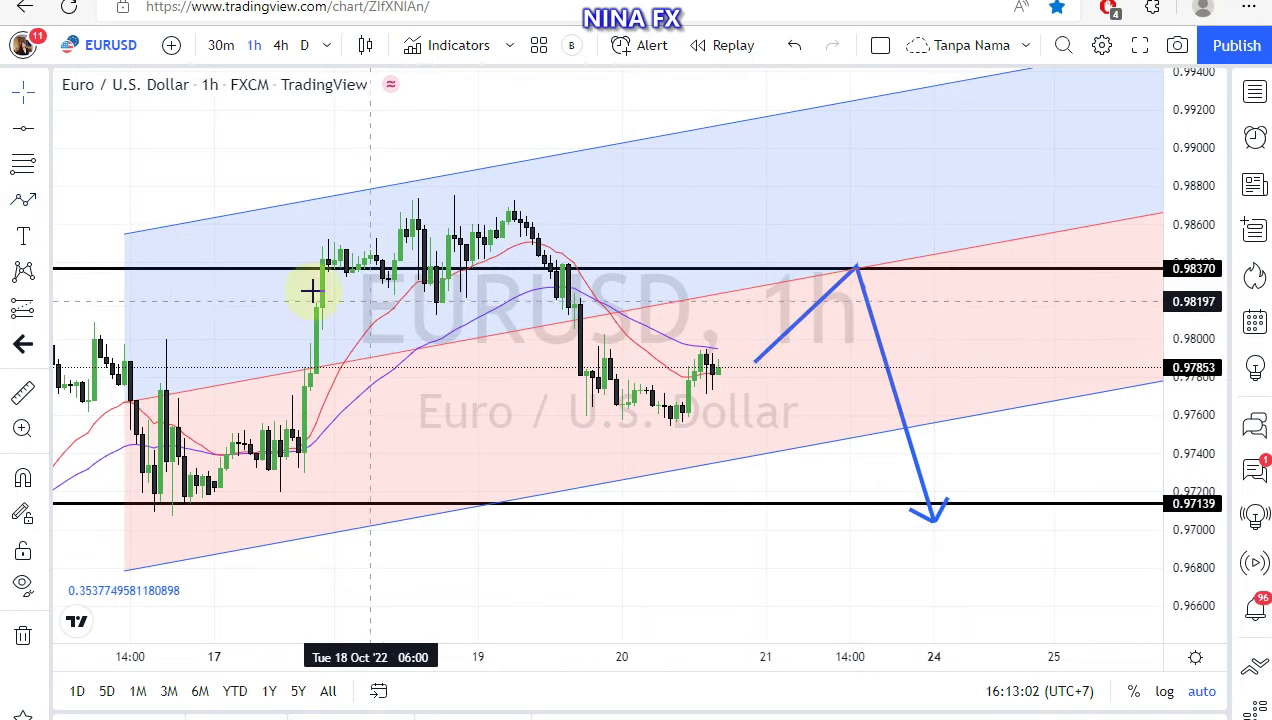
pyautogui.click(23, 236)
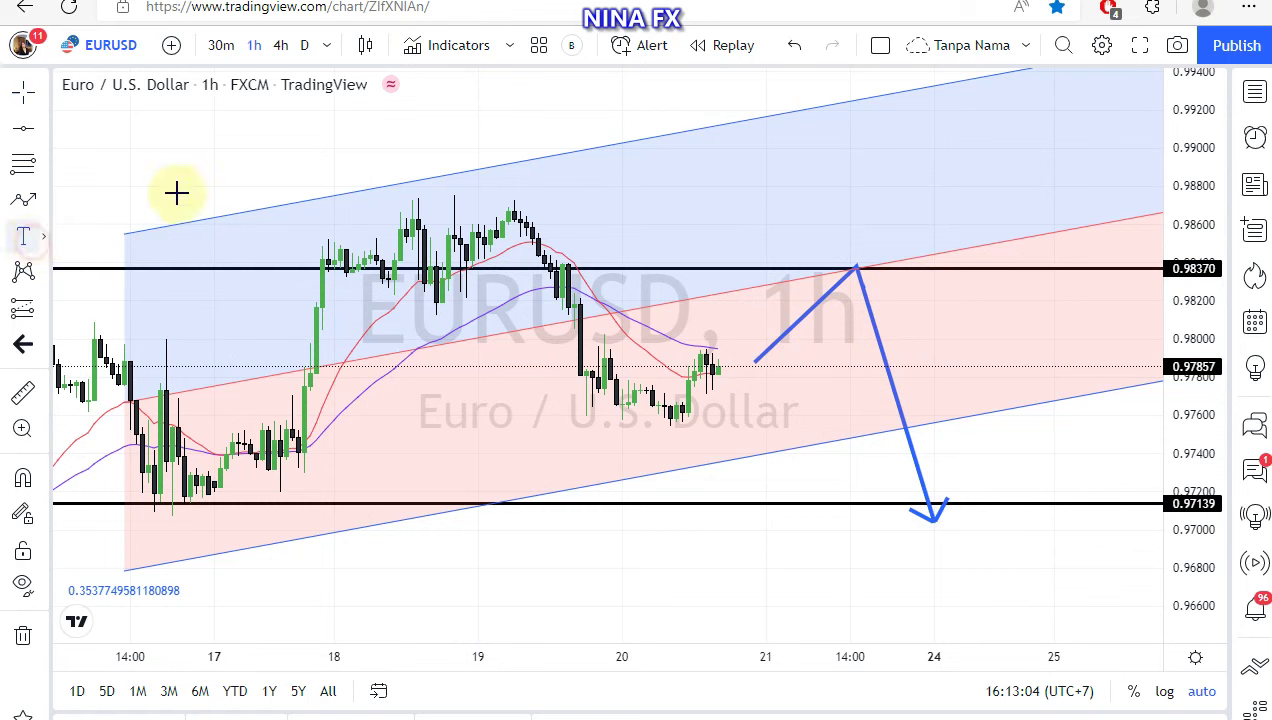
# Add the label 'EURUSD Daily, Sell 0.98300 Tp 0.97100' and position it along the chart top.
pyautogui.click(341, 138)
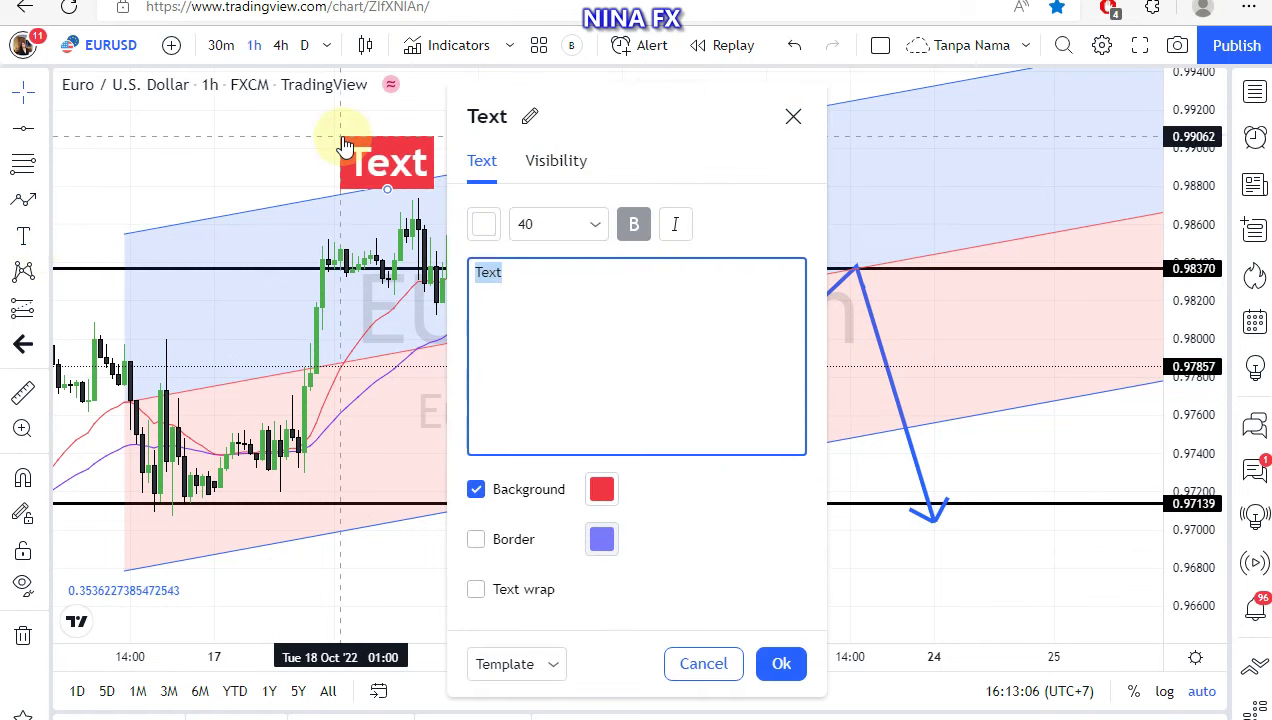
pyautogui.write('EURUSD D')
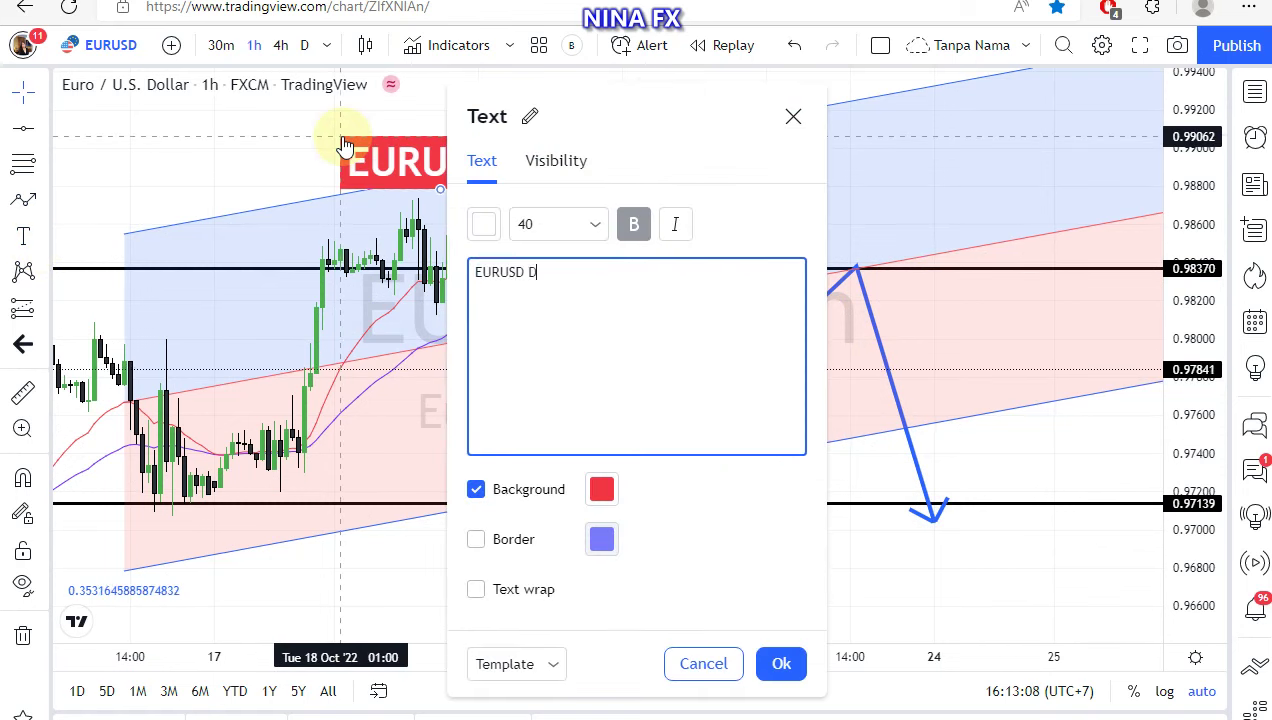
pyautogui.write('aily, Sell 0')
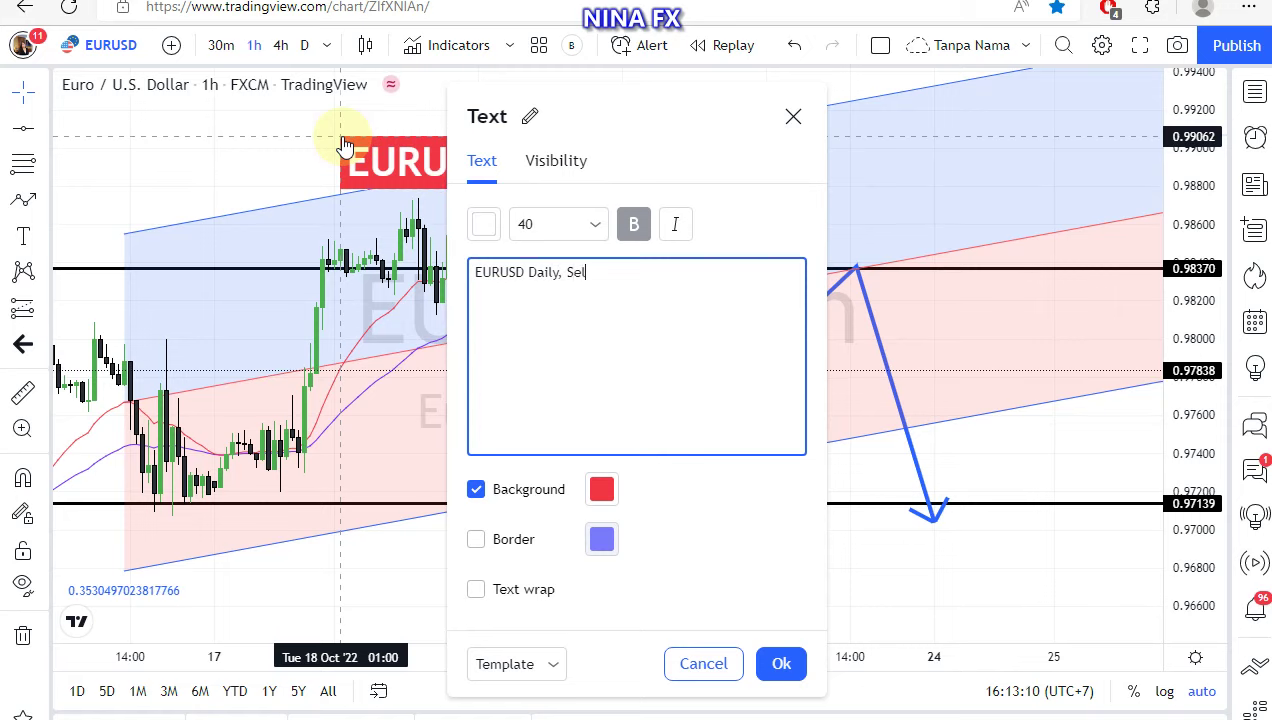
pyautogui.write('.9')
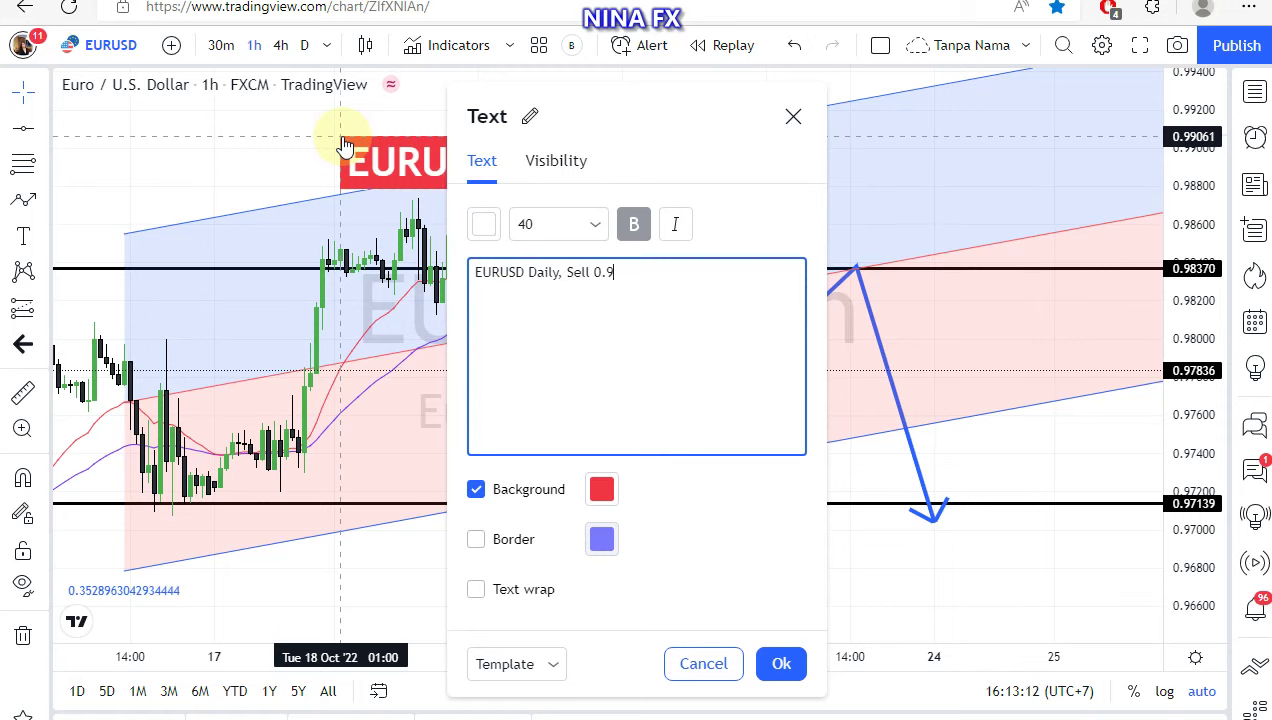
pyautogui.write('8300')
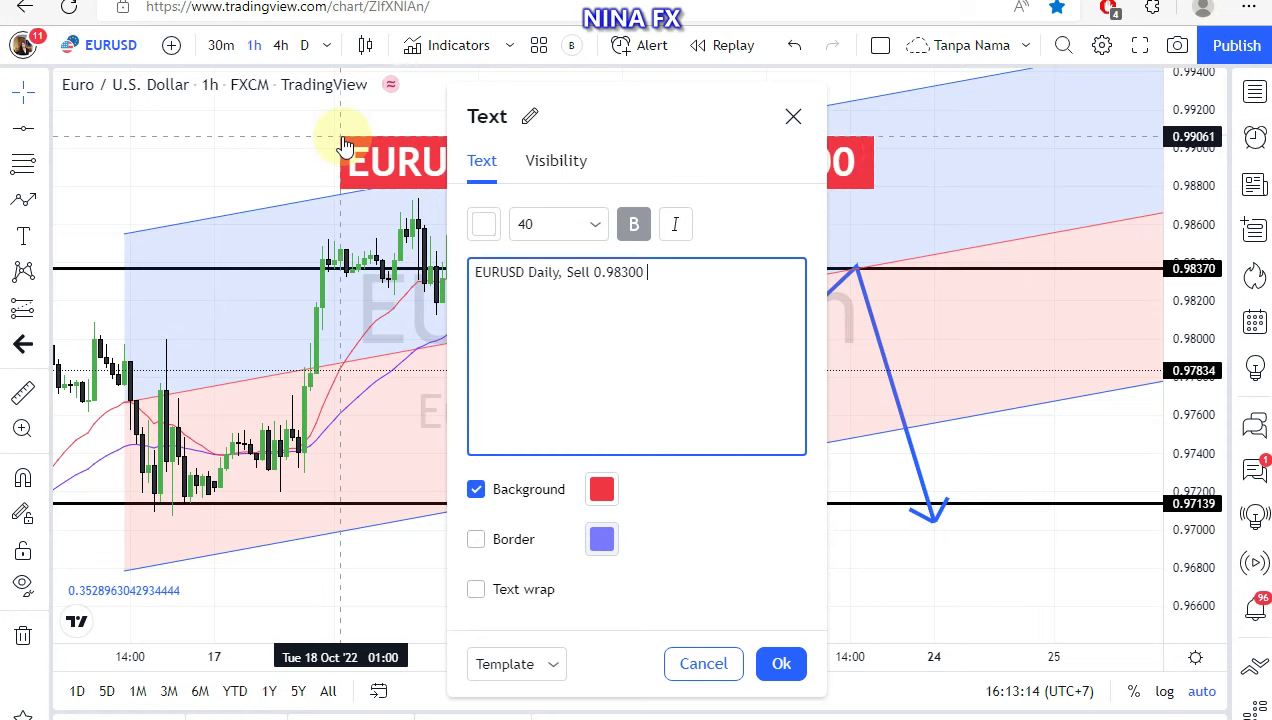
pyautogui.write(' Tp 0')
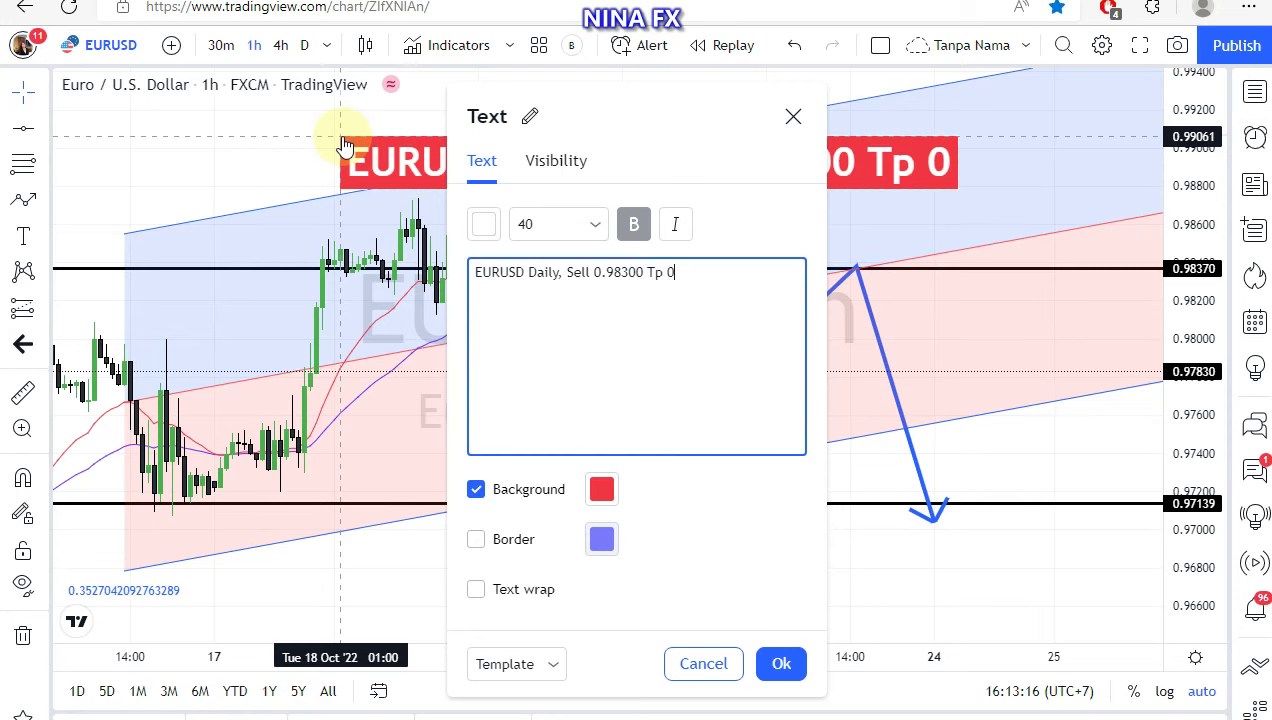
pyautogui.write('.971')
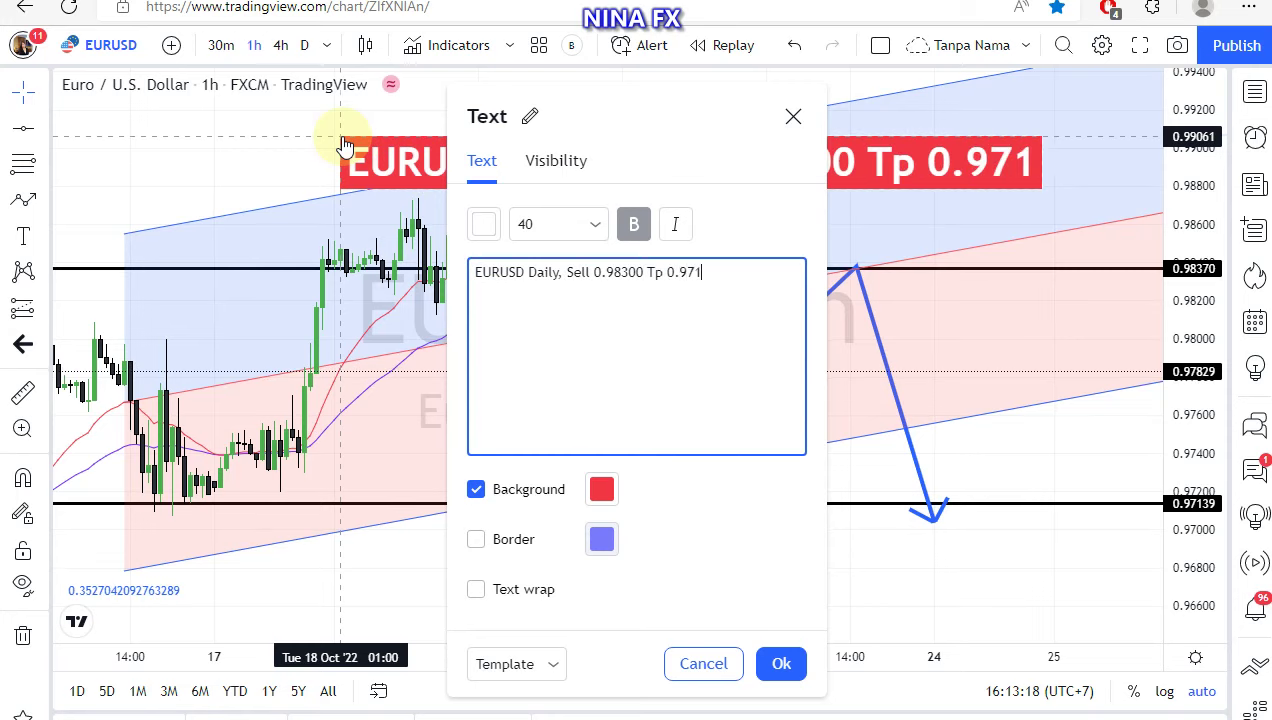
pyautogui.write('00')
pyautogui.click(265, 134)
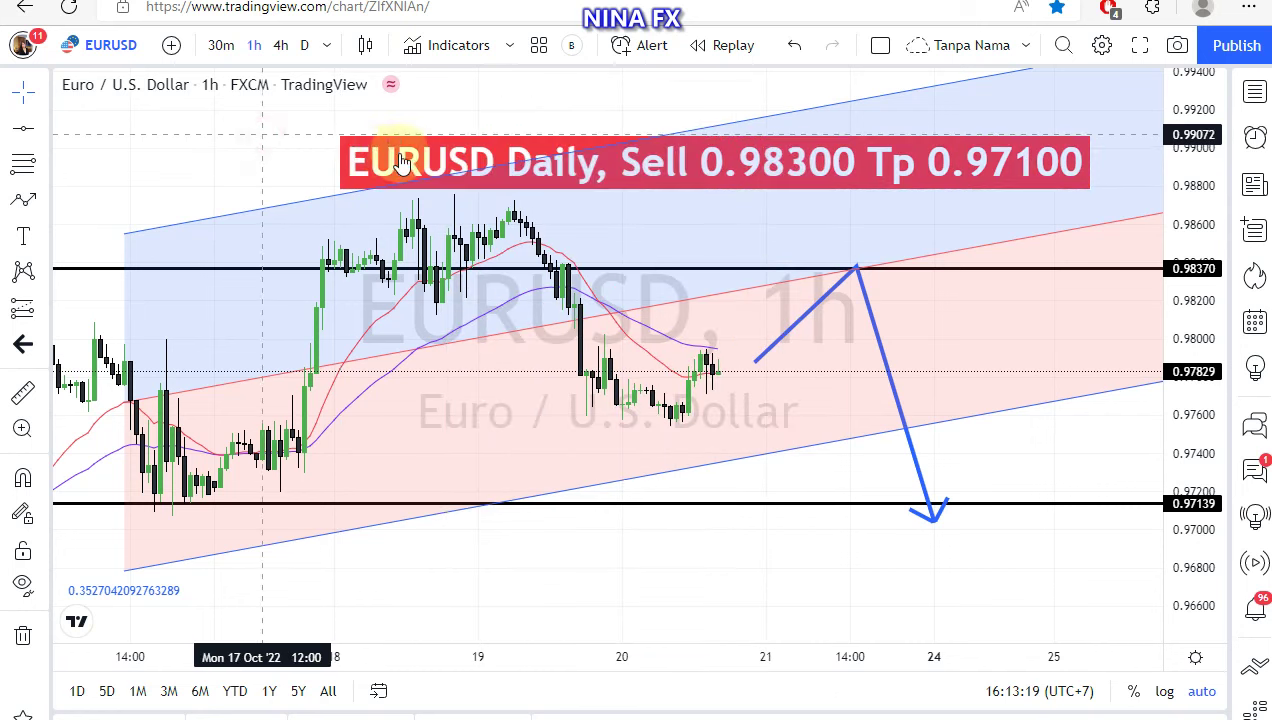
pyautogui.moveTo(392, 156); pyautogui.dragTo(352, 137)
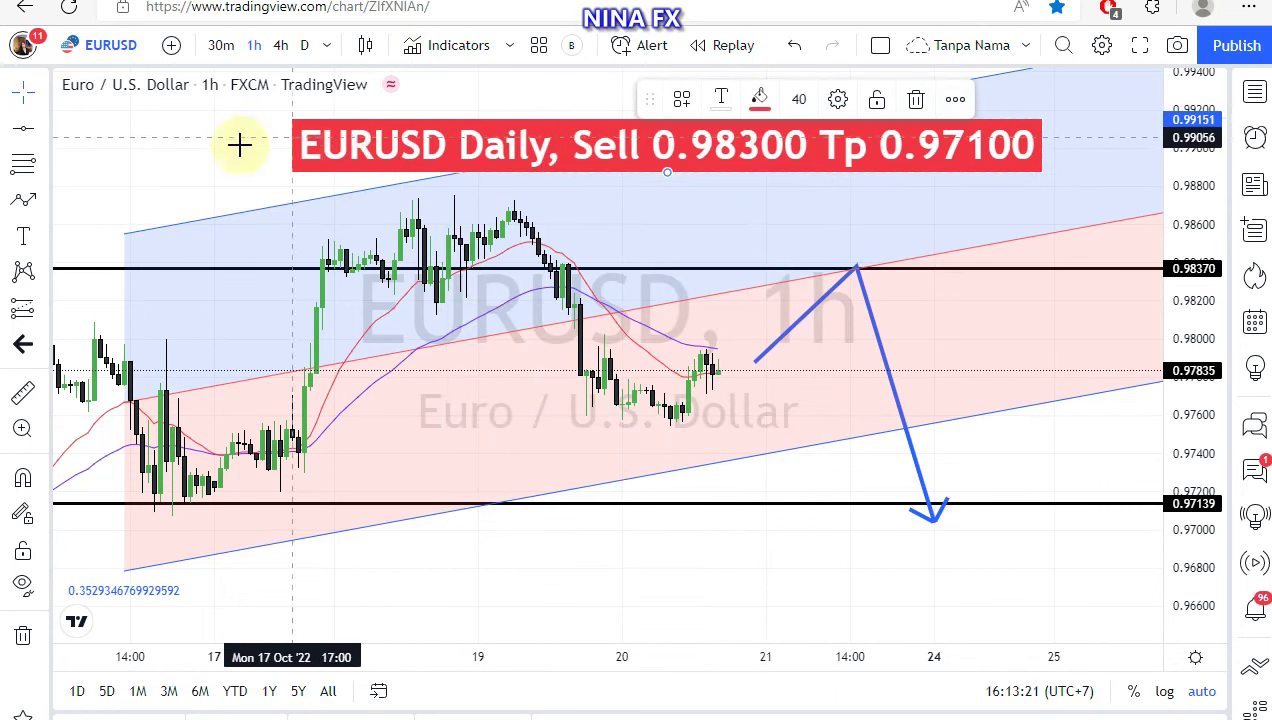
pyautogui.click(170, 355)
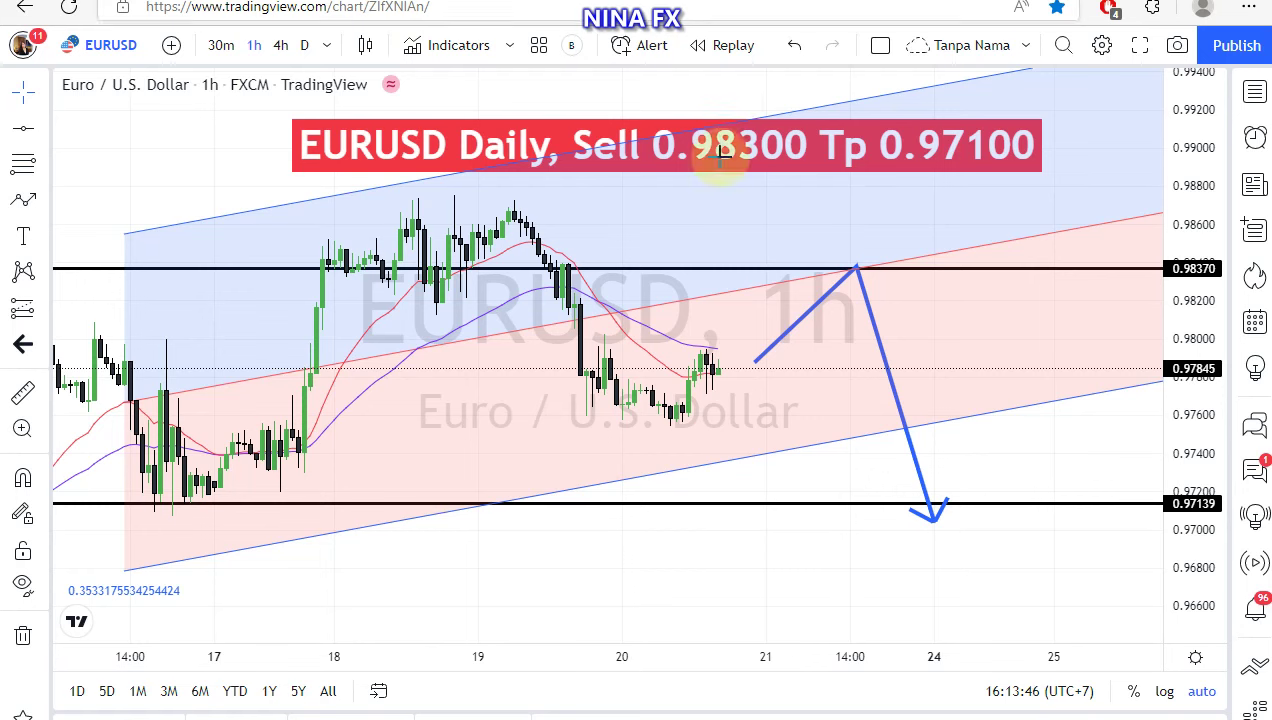
# Open the Watchlist panel from the right sidebar.
pyautogui.click(1254, 91)
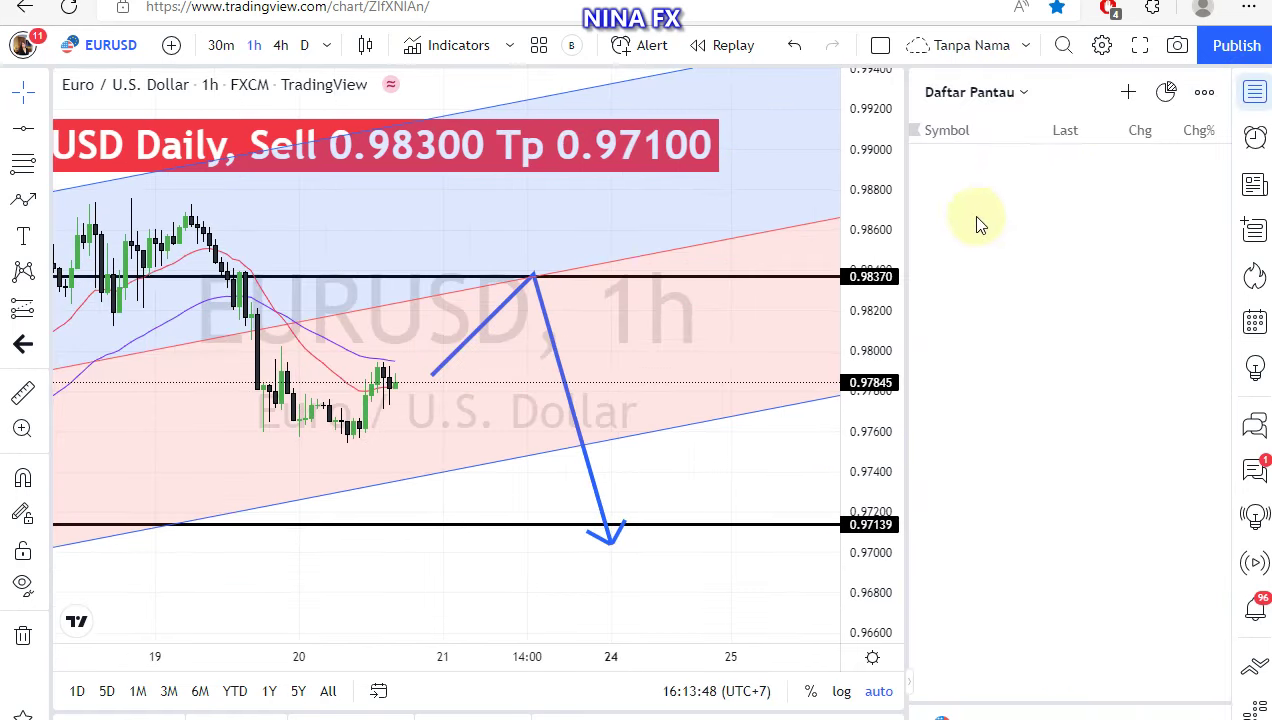
# Switch to the GBPUSD 1h chart, dismiss the context menu and nudge the view.
pyautogui.click(1150, 255)
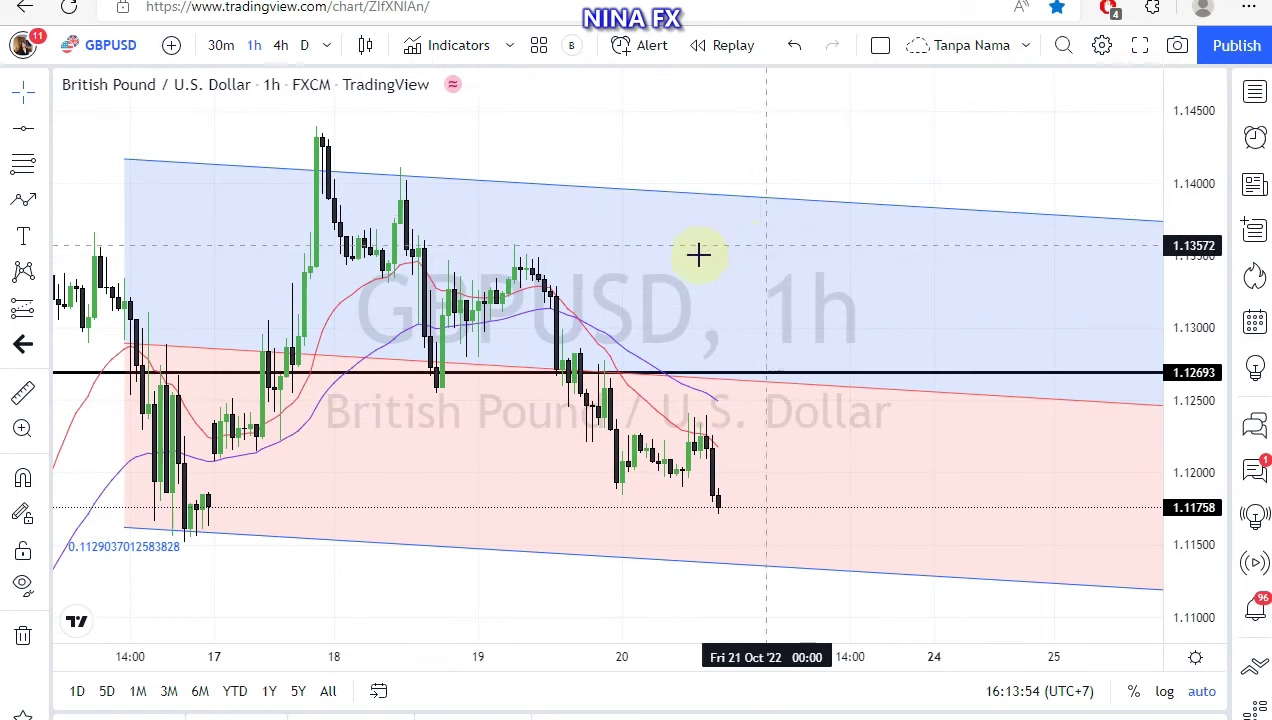
pyautogui.rightClick(641, 150)
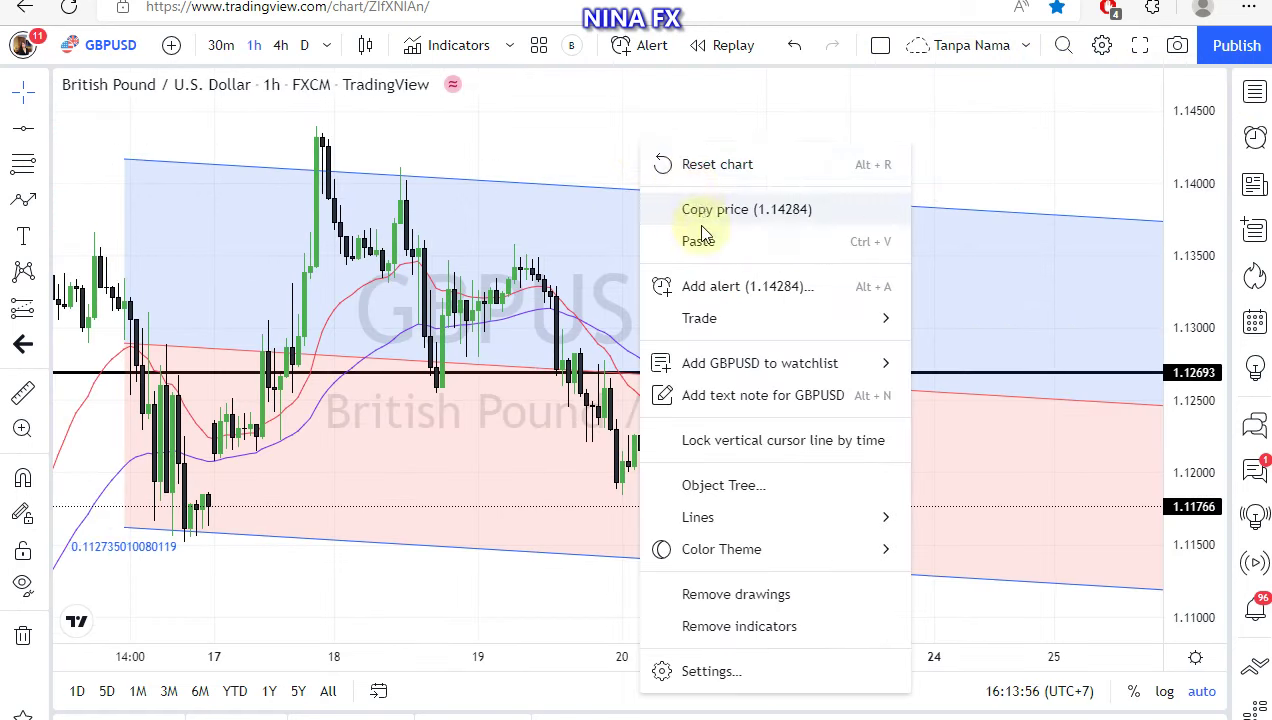
pyautogui.moveTo(709, 331)
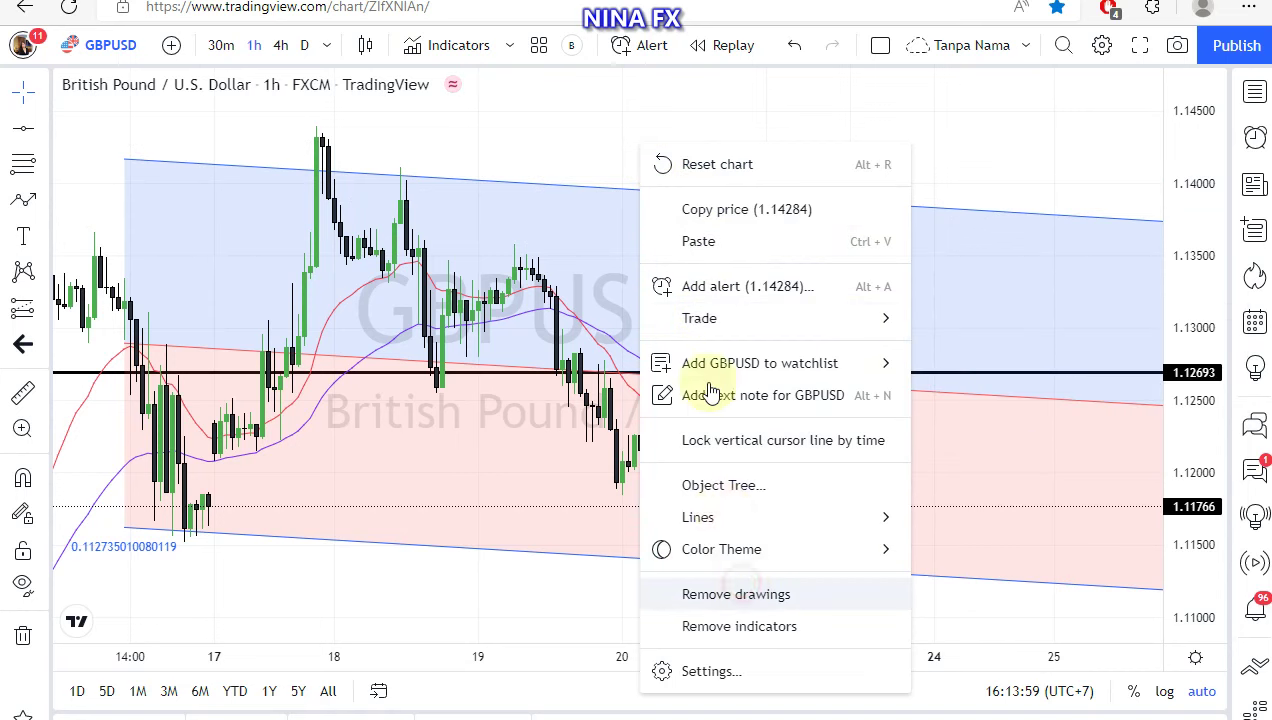
pyautogui.click(688, 168)
pyautogui.moveTo(681, 162); pyautogui.dragTo(695, 150)
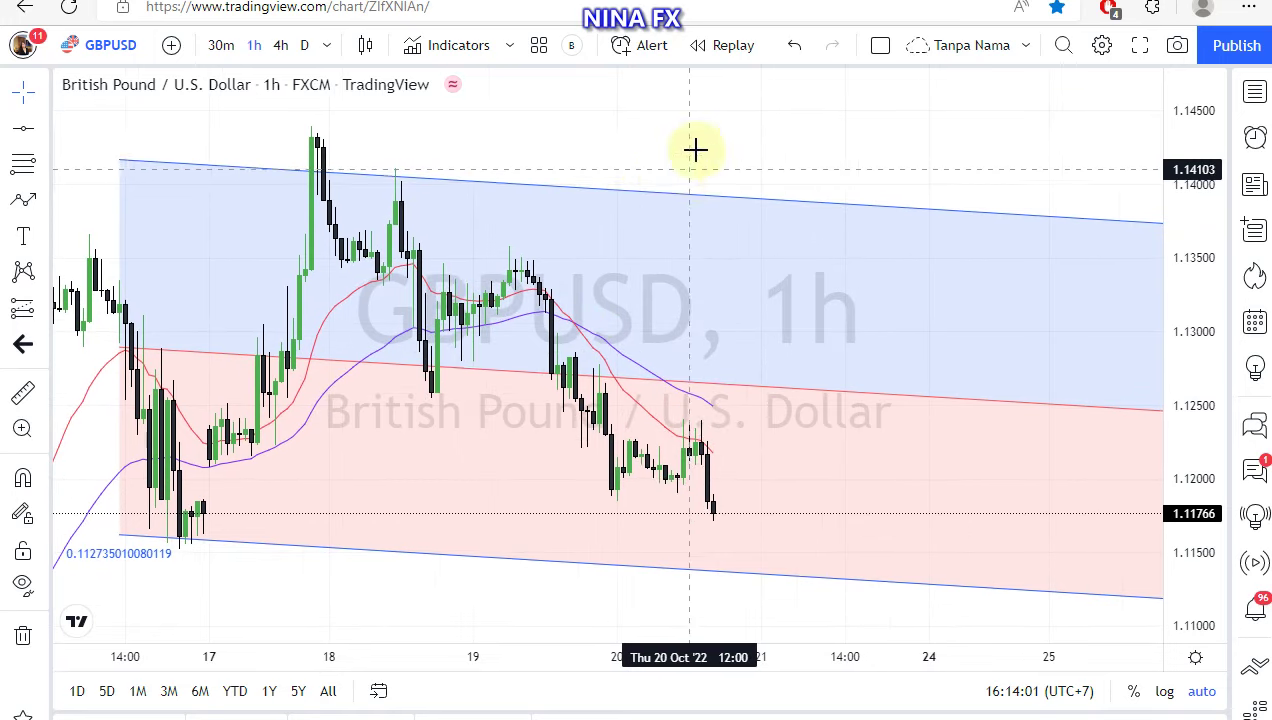
pyautogui.moveTo(546, 173); pyautogui.dragTo(582, 173)
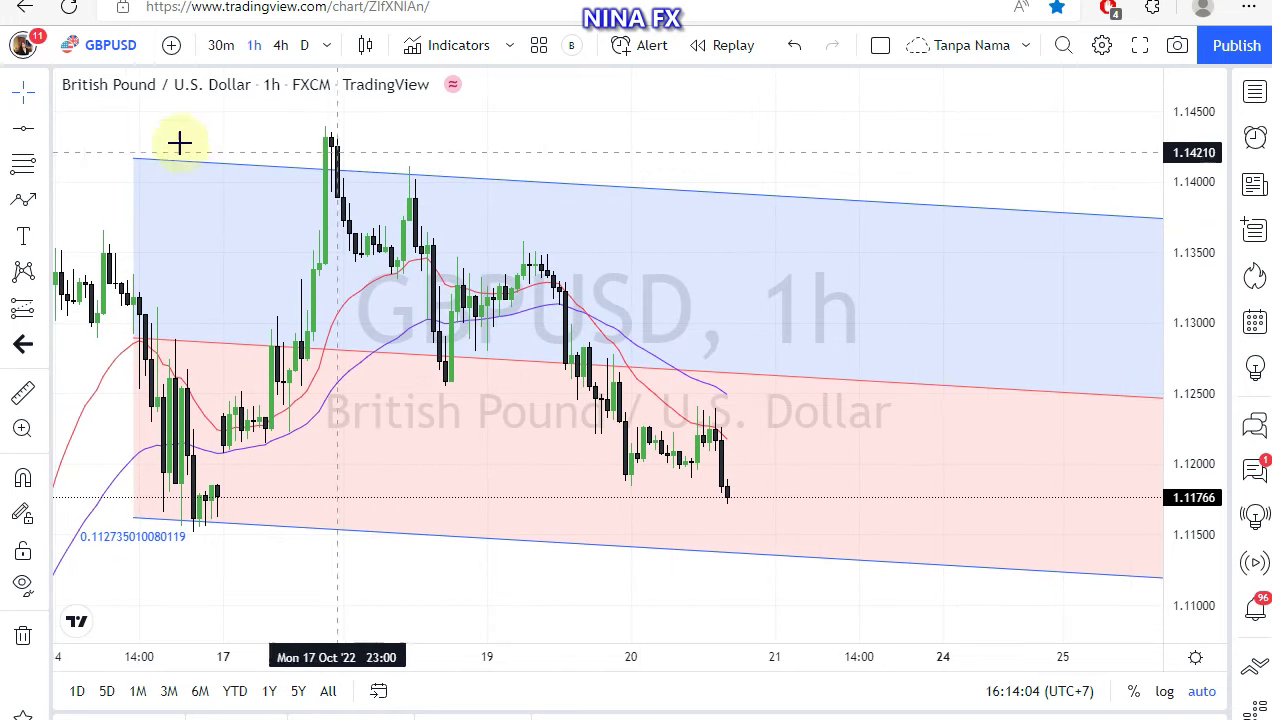
# Draw horizontal lines at 1.12588 and 1.11241 on the GBPUSD chart.
pyautogui.click(14, 132)
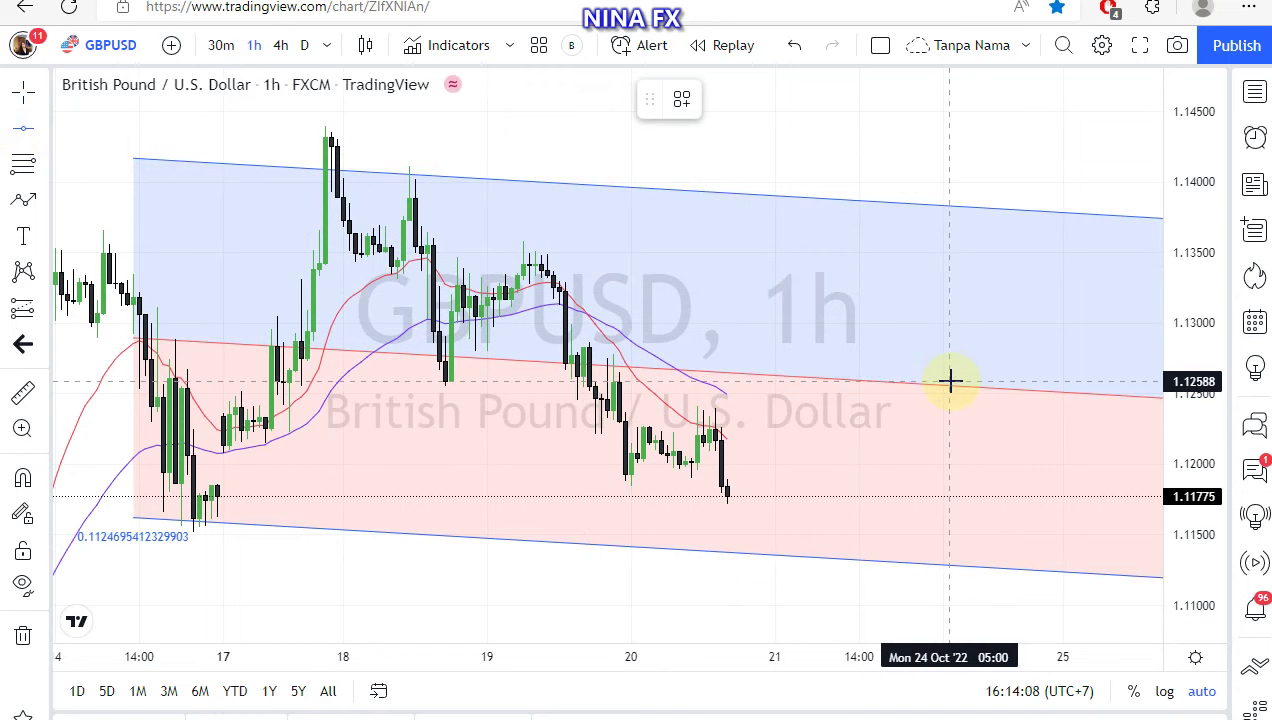
pyautogui.click(950, 381)
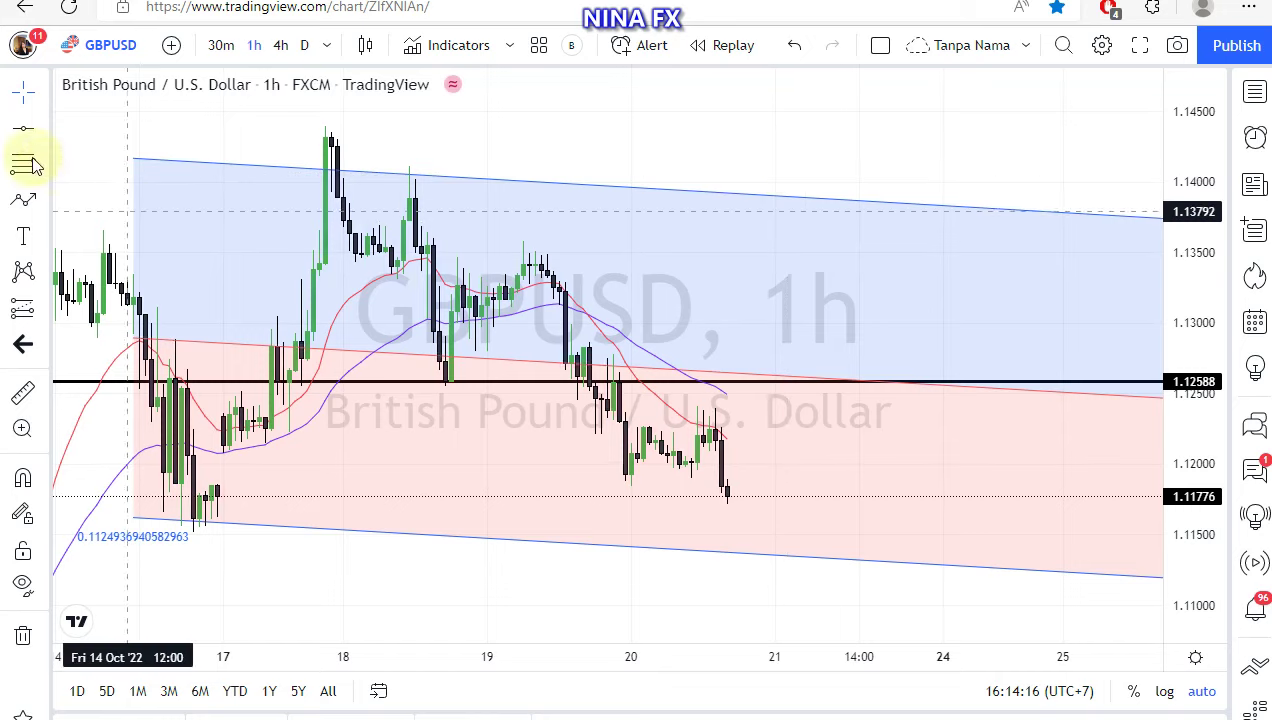
pyautogui.click(12, 125)
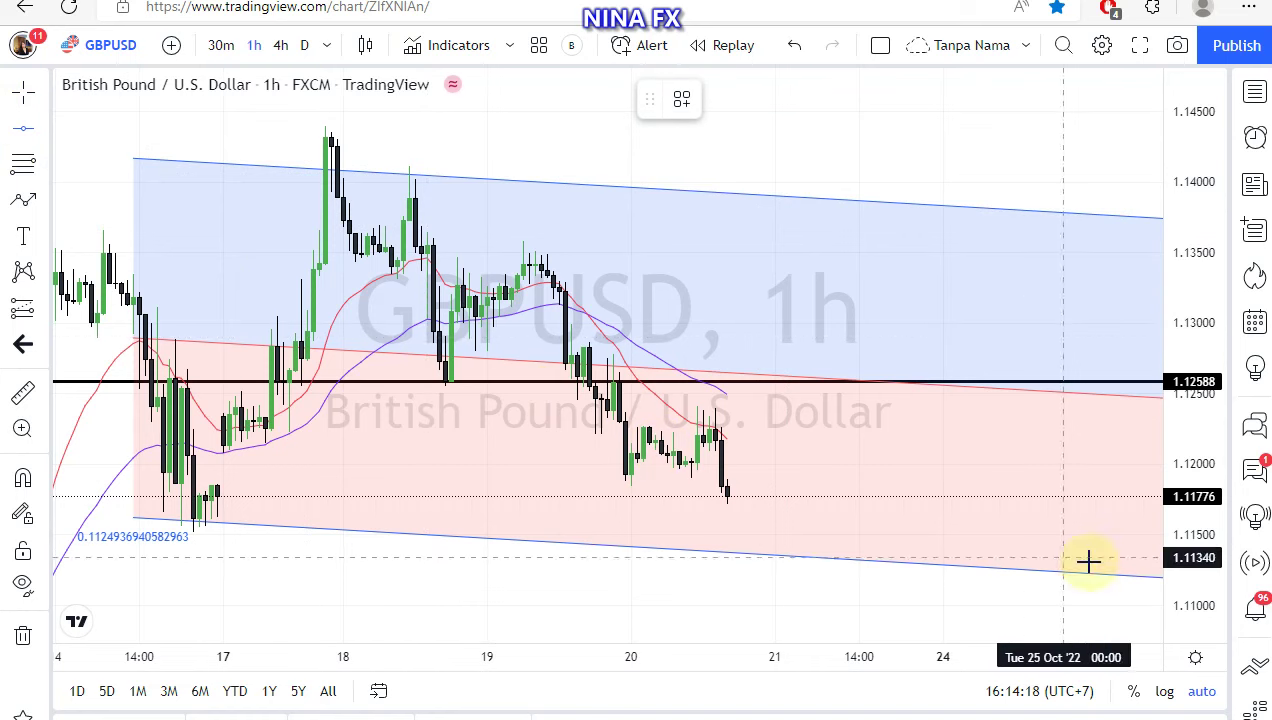
pyautogui.click(1118, 571)
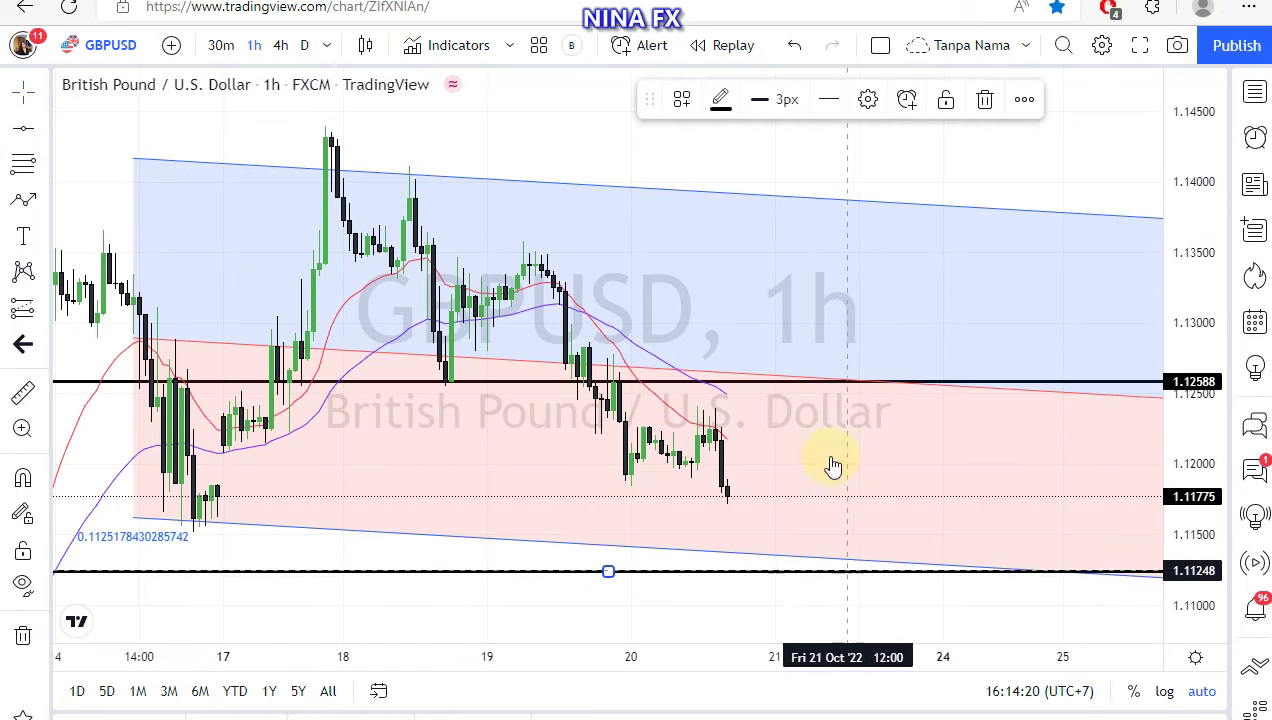
pyautogui.click(742, 179)
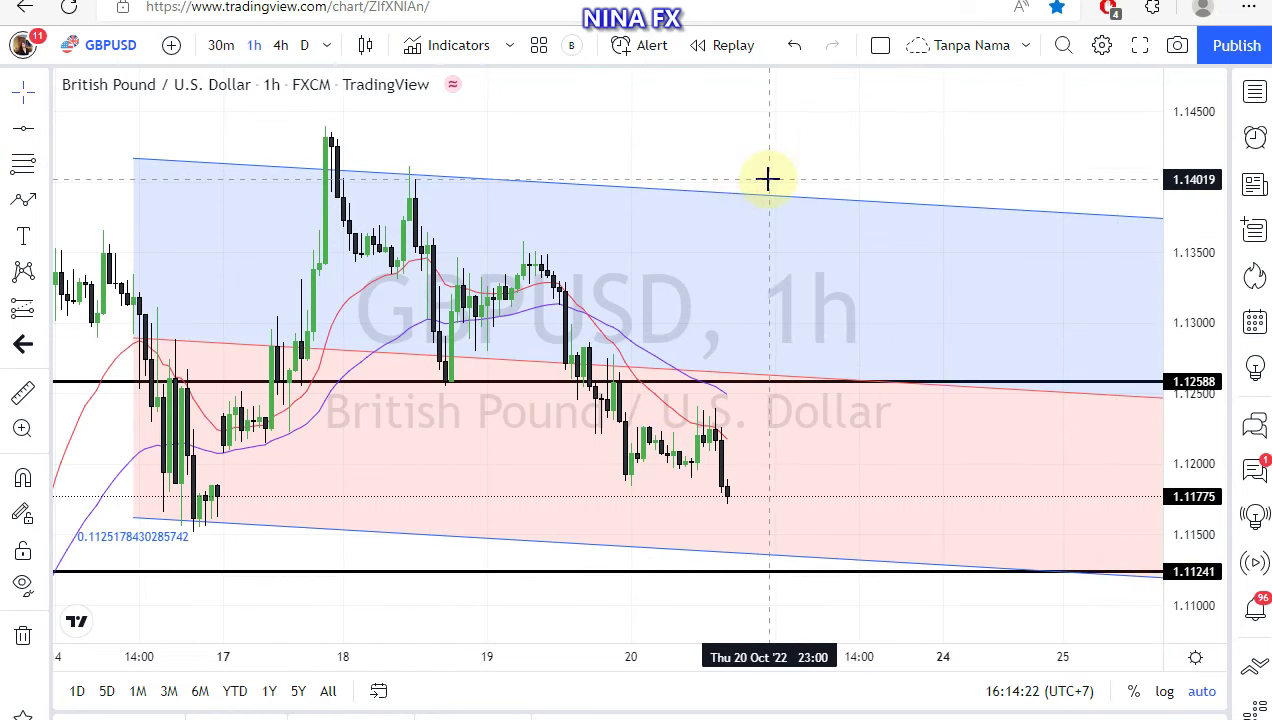
pyautogui.moveTo(757, 167); pyautogui.dragTo(801, 170)
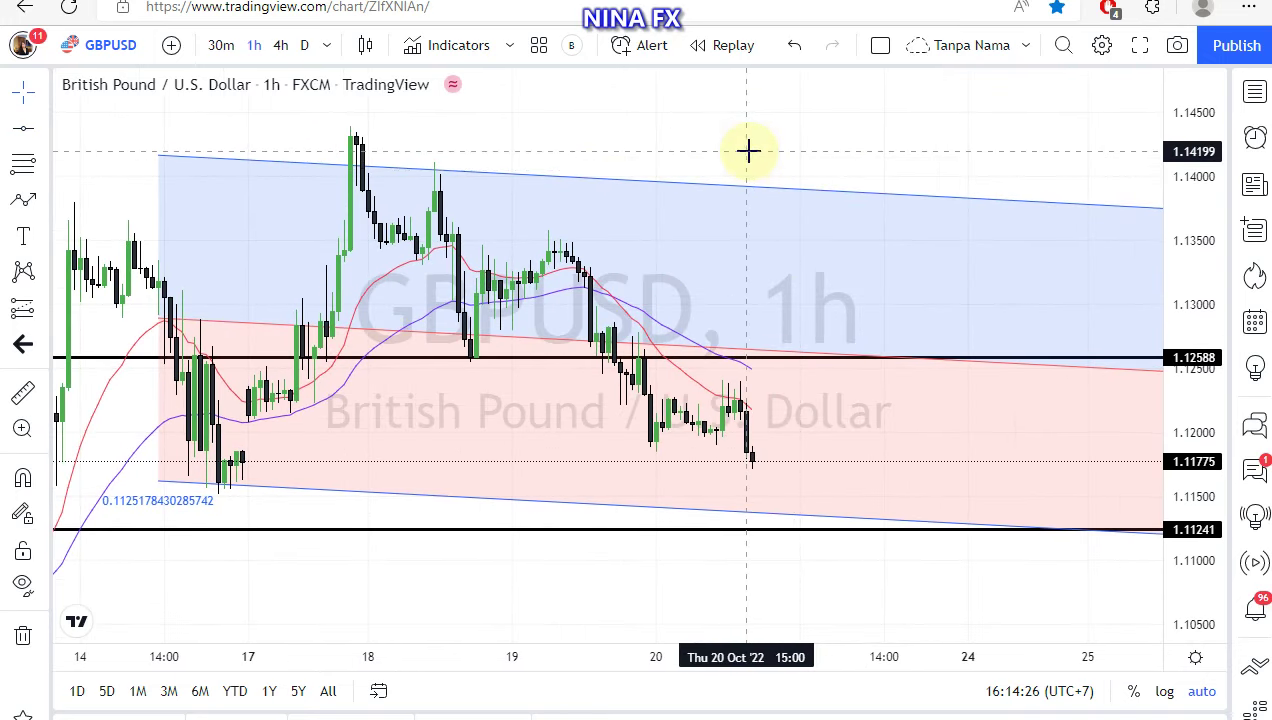
pyautogui.moveTo(559, 133); pyautogui.dragTo(525, 142)
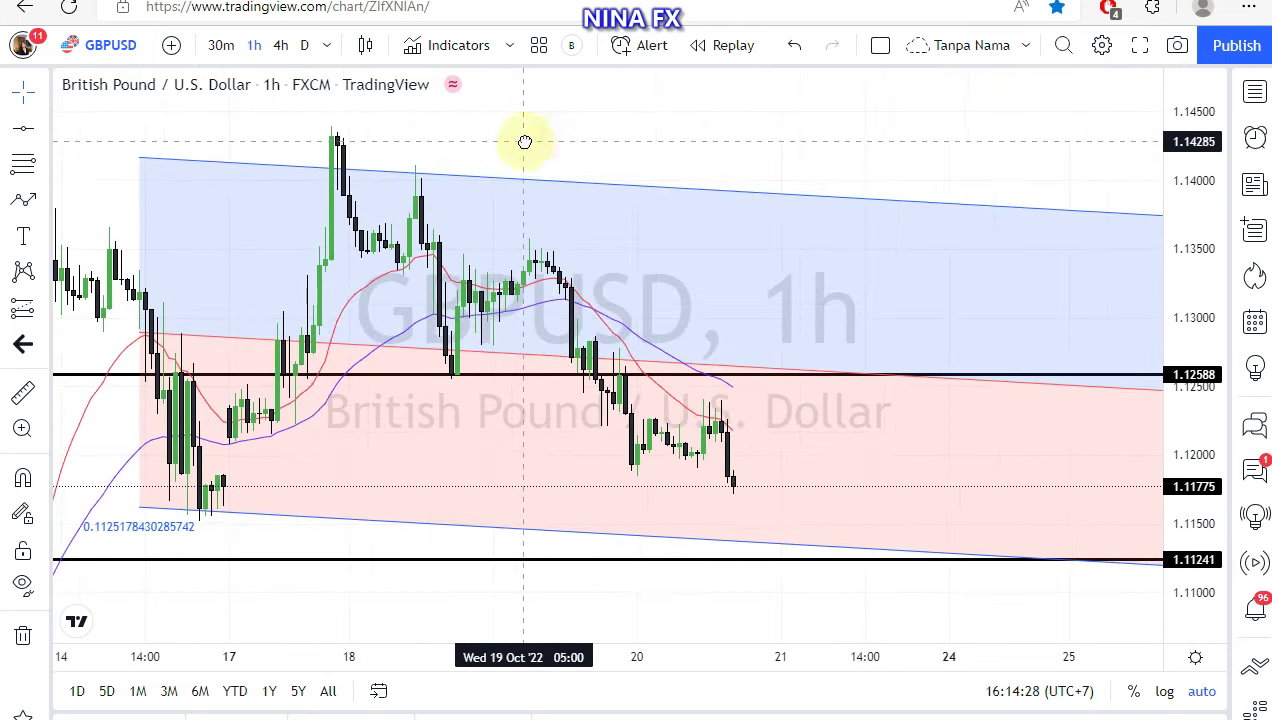
# Draw a path arrow from the last candle up to 1.12588, then down below 1.11241.
pyautogui.click(31, 200)
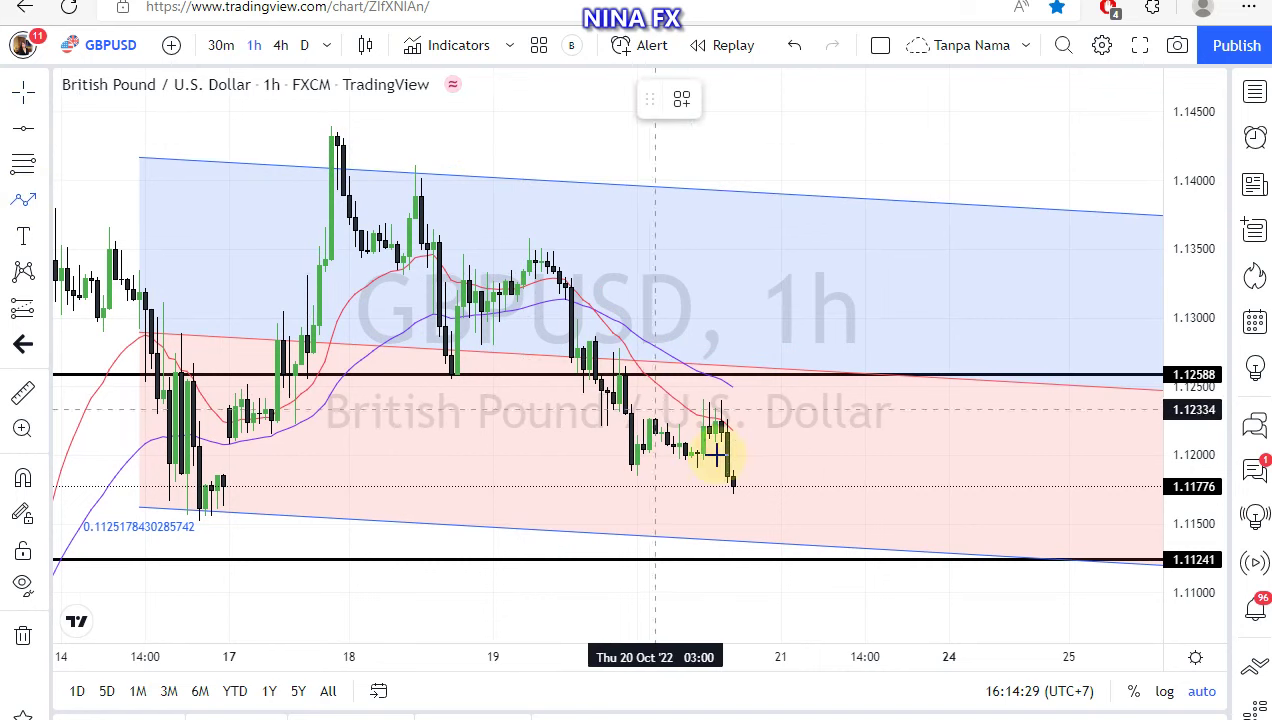
pyautogui.click(763, 480)
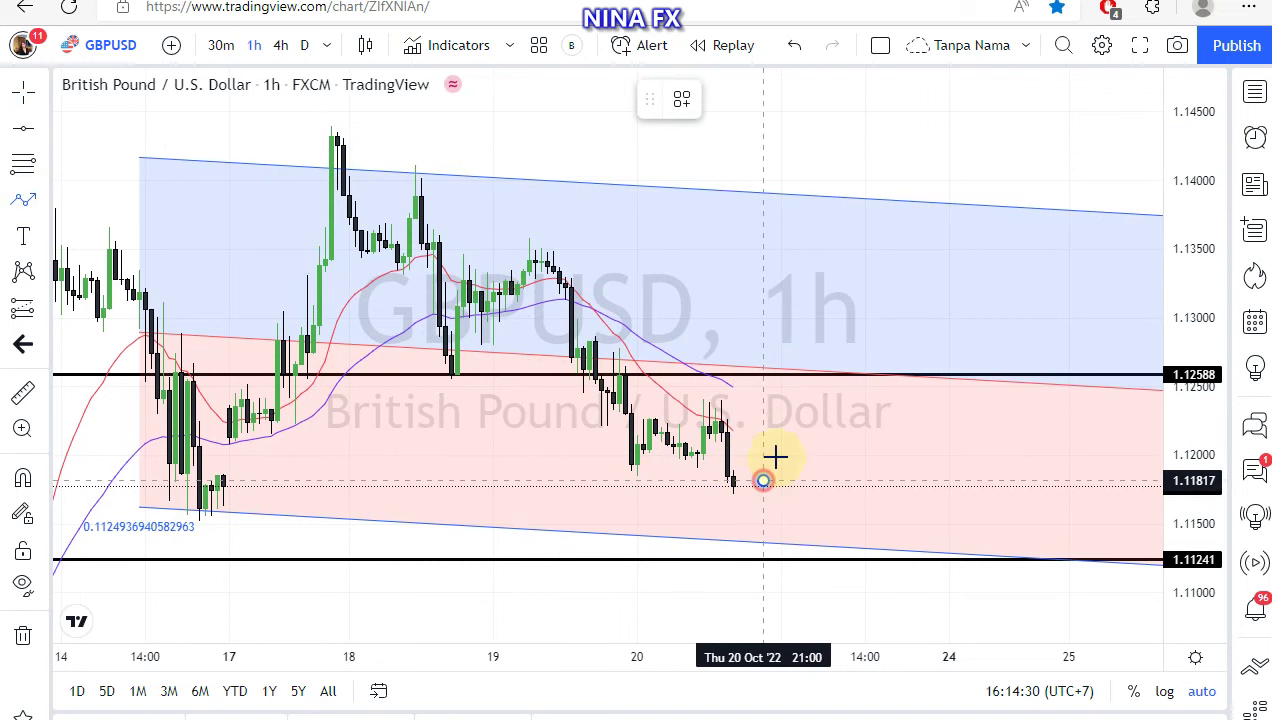
pyautogui.click(865, 367)
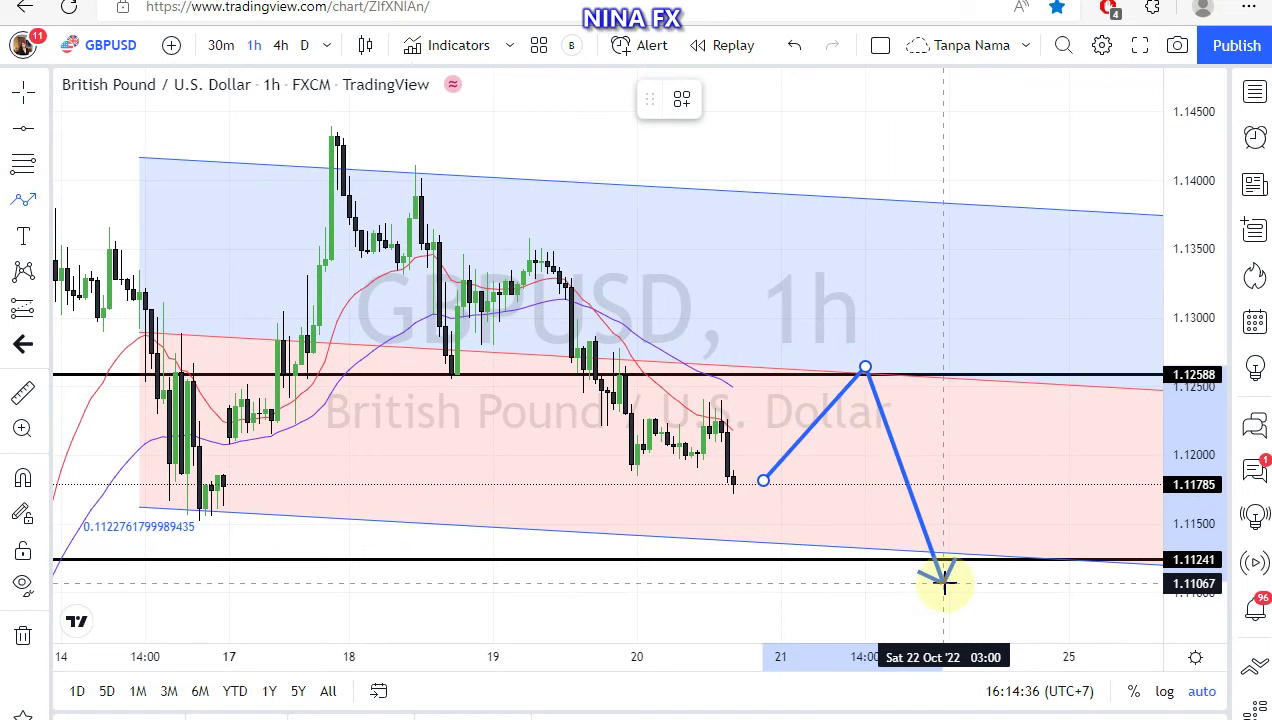
pyautogui.doubleClick(944, 580)
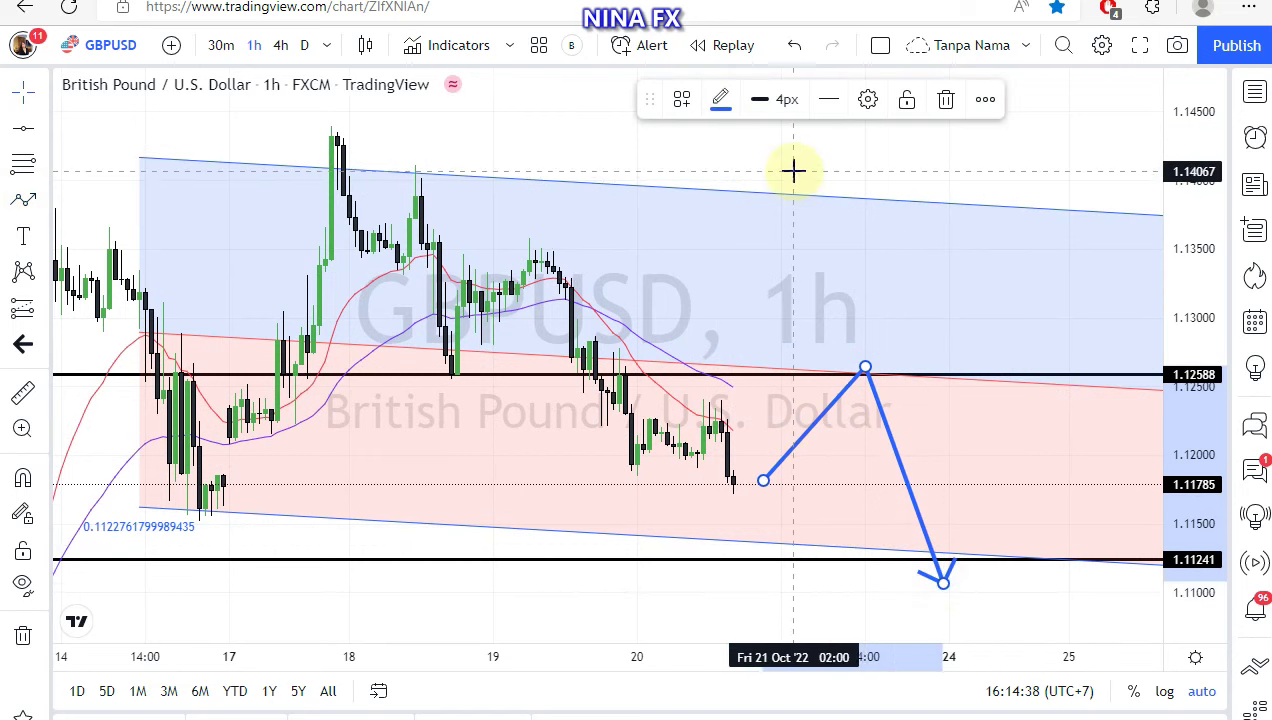
pyautogui.click(652, 166)
pyautogui.click(23, 236)
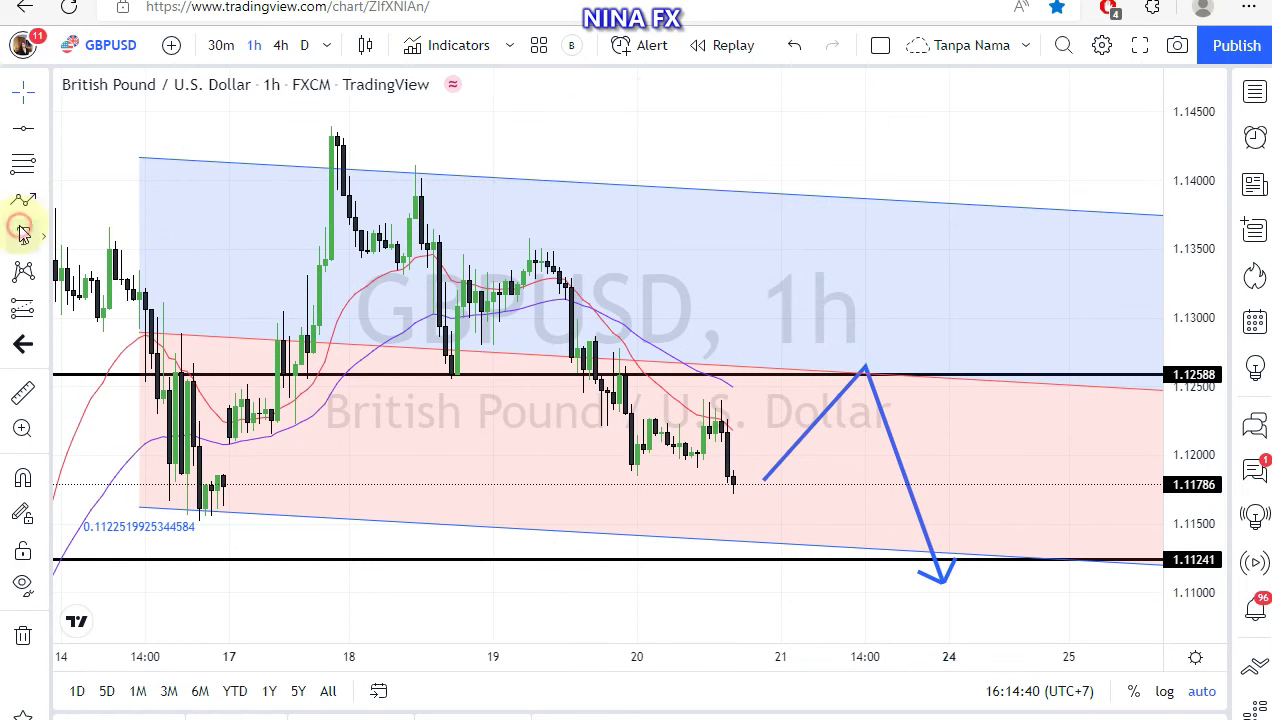
# Add the label 'GBPUSD Daily, Sell 1.12500 Tp 1.11200' and move it to the top centre.
pyautogui.click(446, 131)
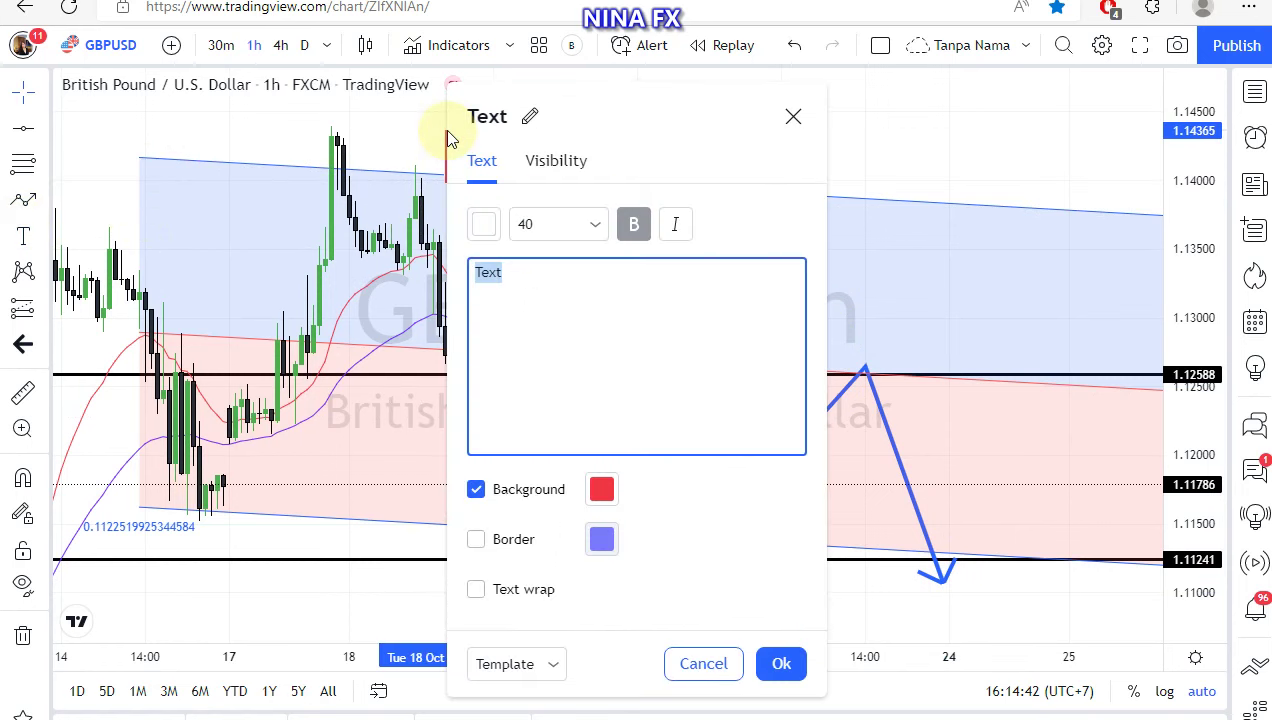
pyautogui.write('GBPUSD D')
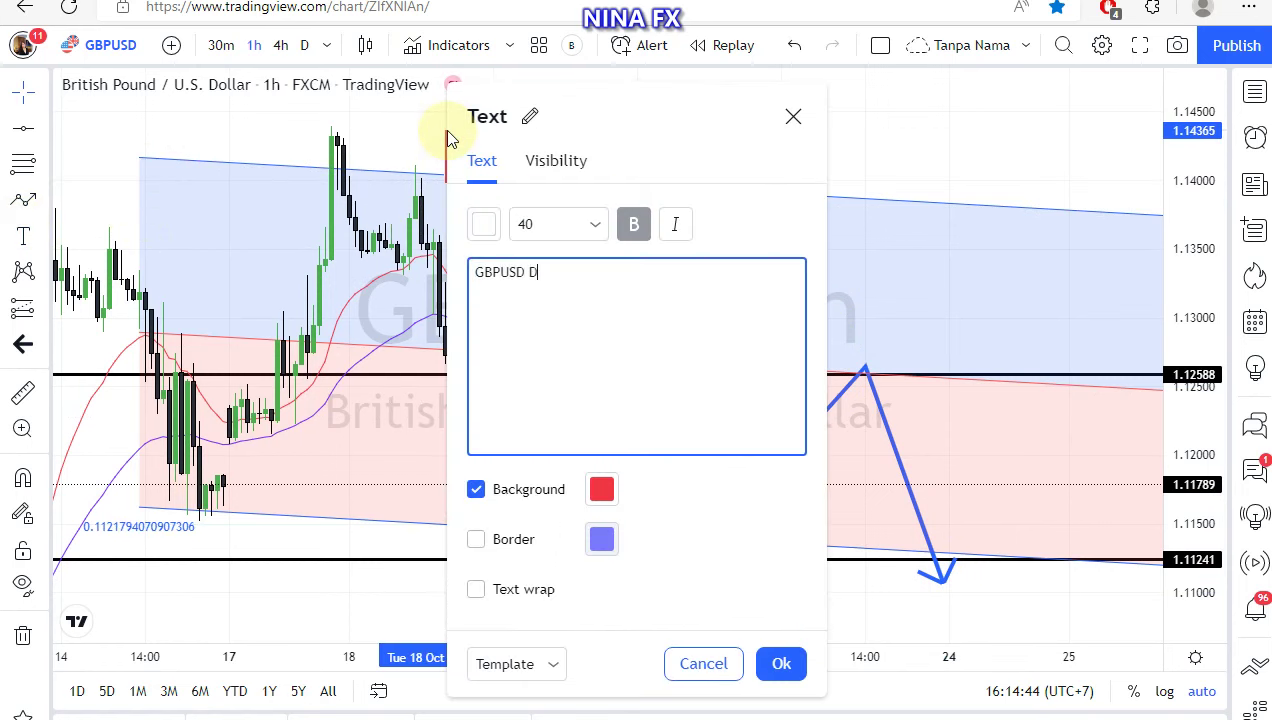
pyautogui.write('aily, Sell')
pyautogui.write(' 1.12')
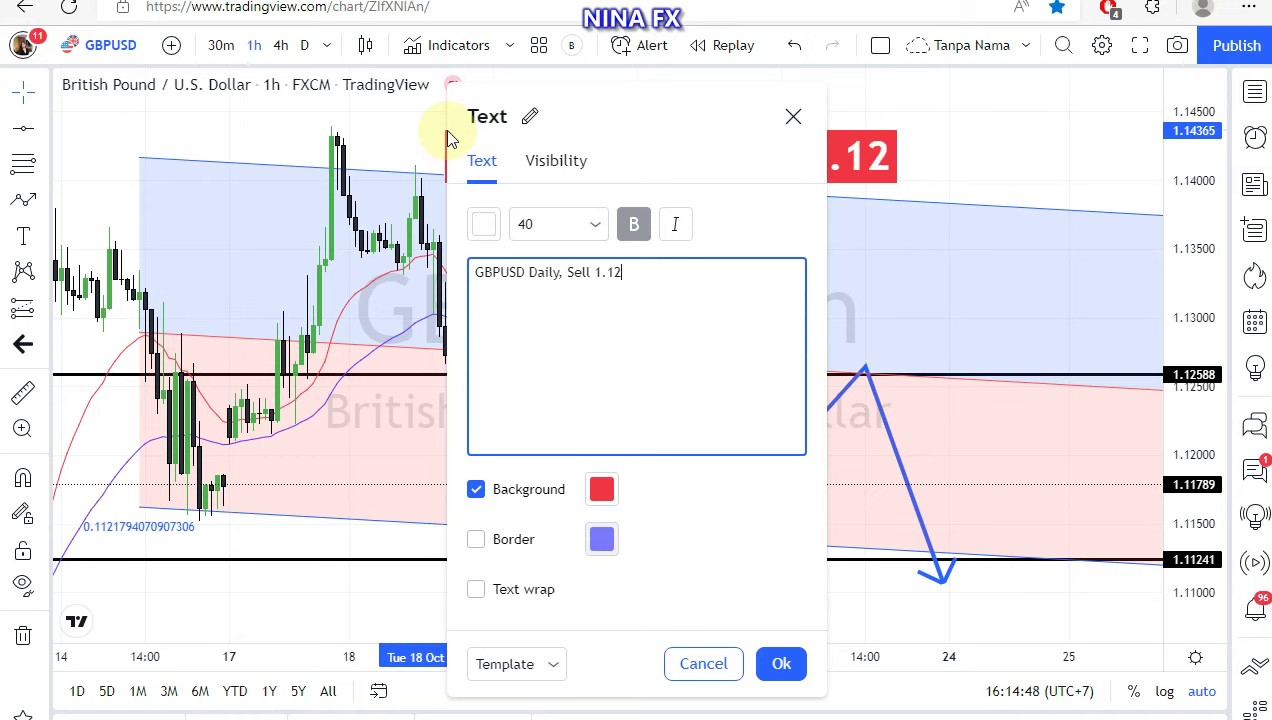
pyautogui.write('500 Tp ')
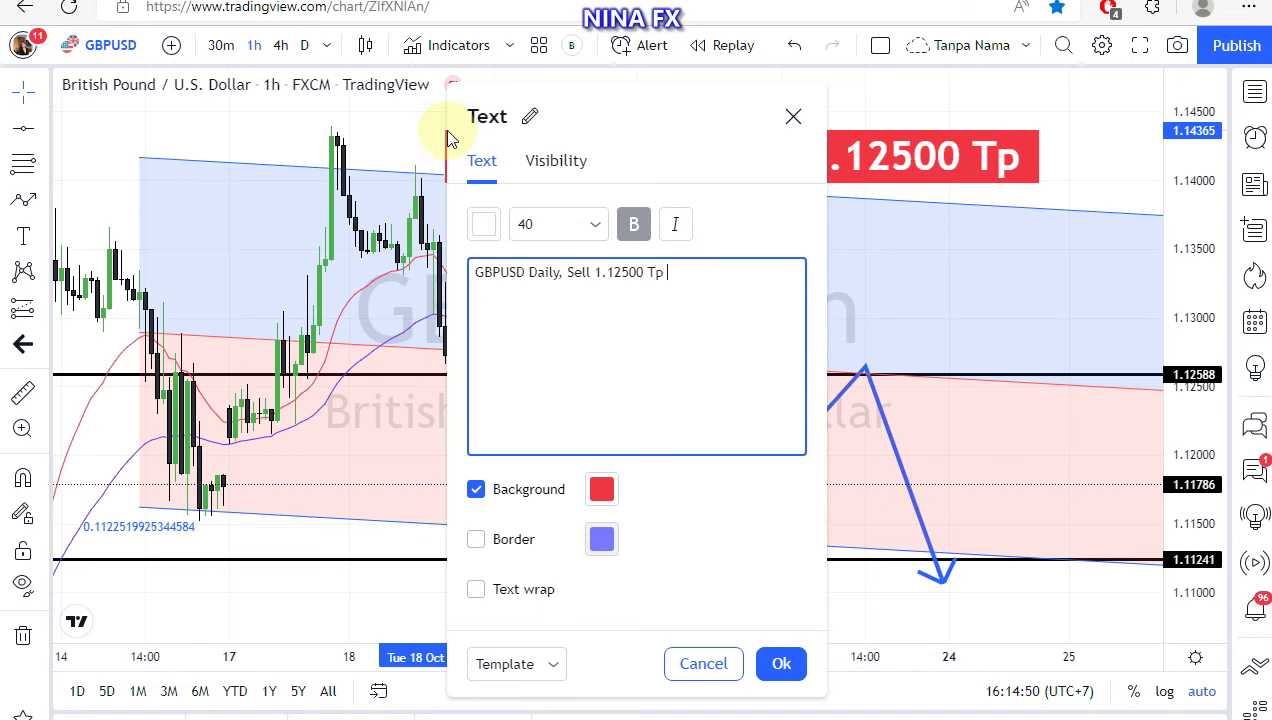
pyautogui.write('1.11200')
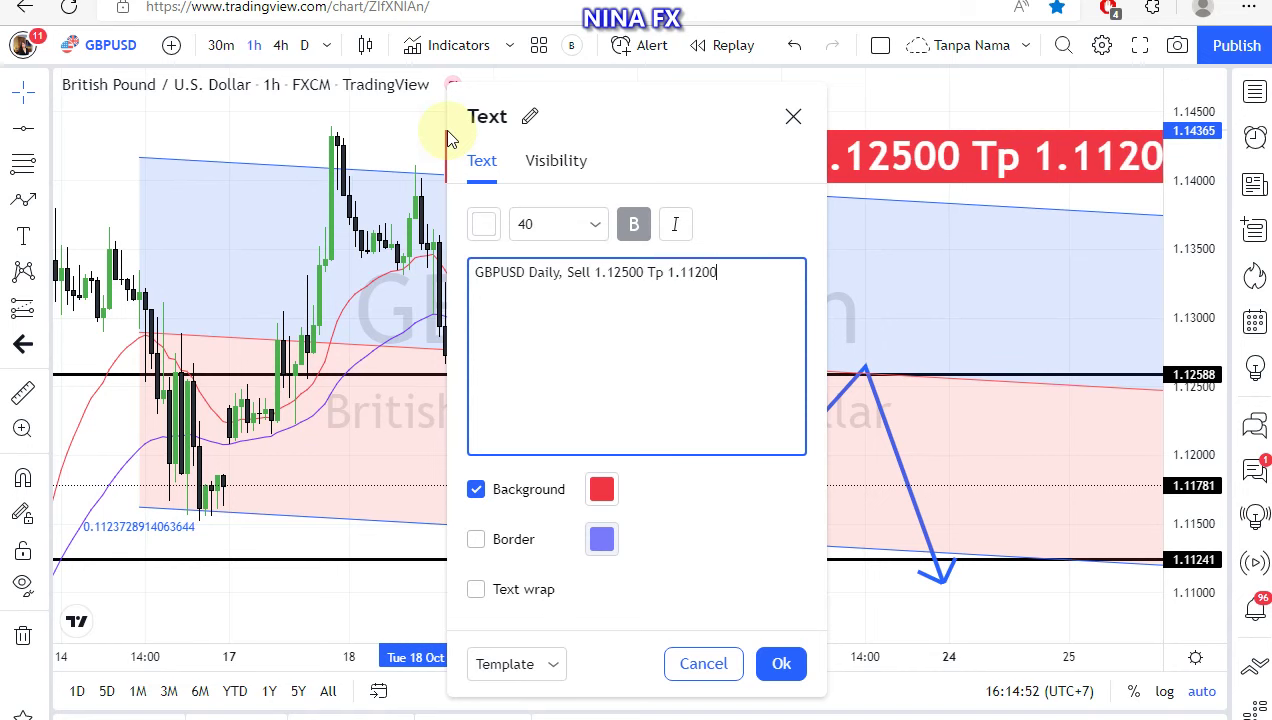
pyautogui.click(392, 128)
pyautogui.moveTo(468, 136)
pyautogui.mouseDown()
pyautogui.moveTo(400, 135)
pyautogui.moveTo(394, 119)
pyautogui.mouseUp()
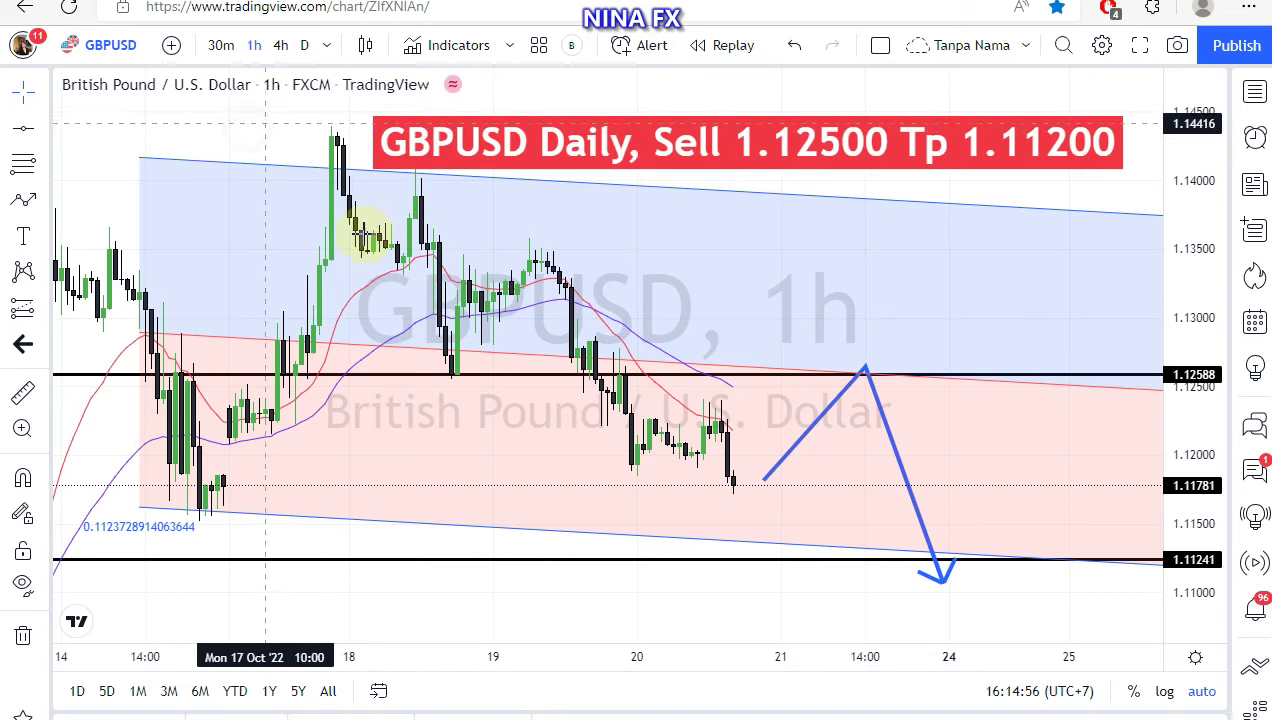